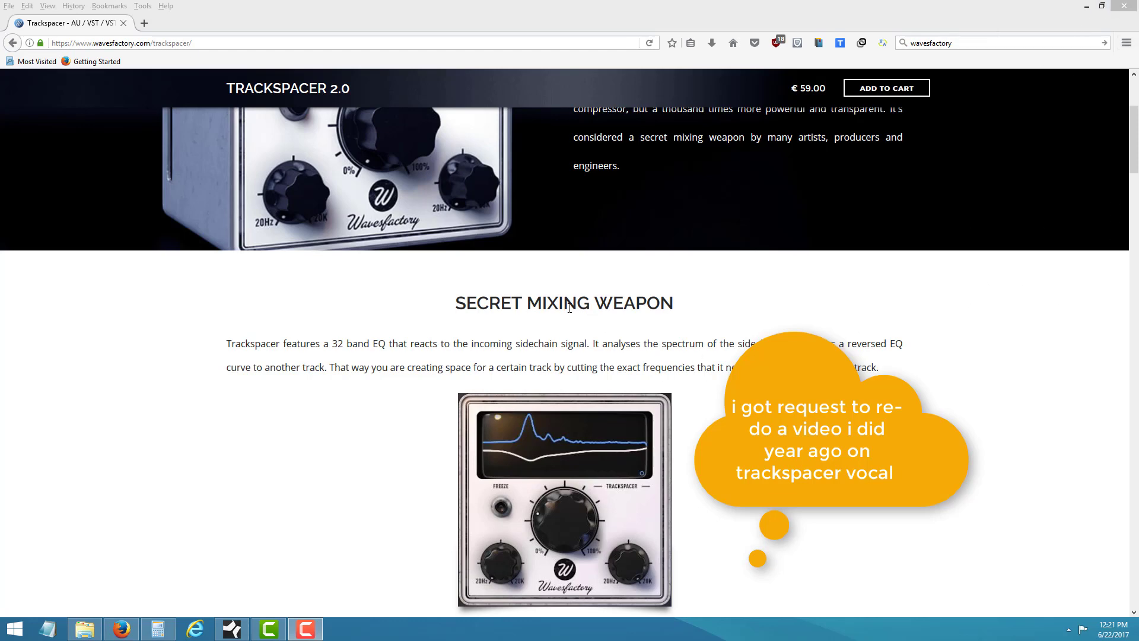
# Look through the Trackspacer 2.0 product page, from the introduction past the Advanced Panel section to the Free Demo section.
pyautogui.click(868, 354)
pyautogui.scroll(3, 890, 350)
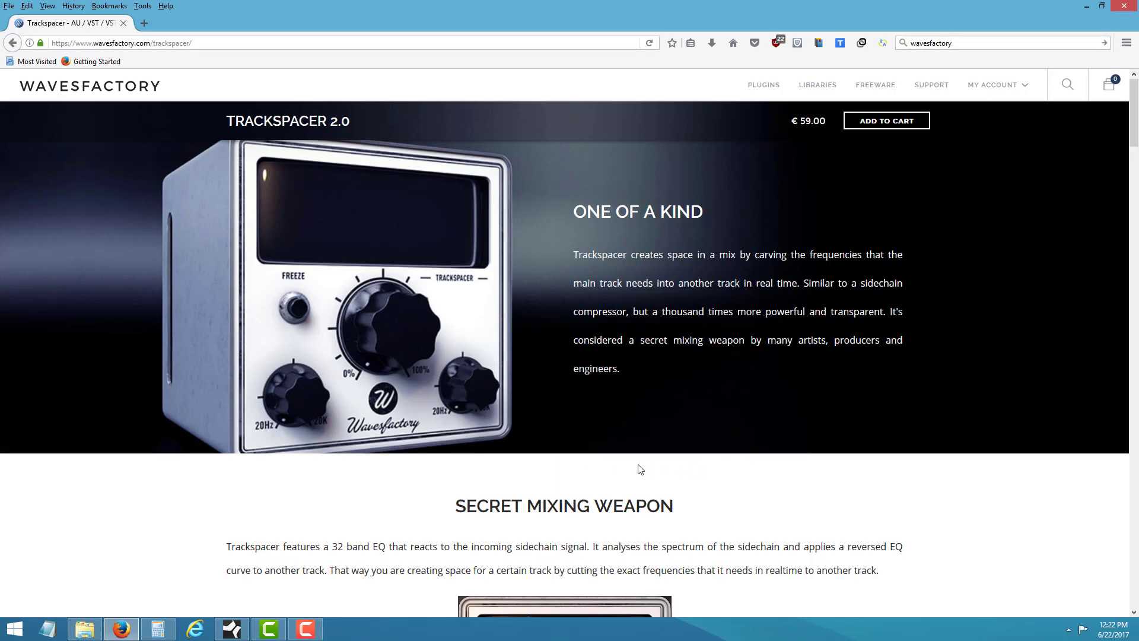
pyautogui.scroll(-5, 638, 465)
pyautogui.scroll(-2, 717, 383)
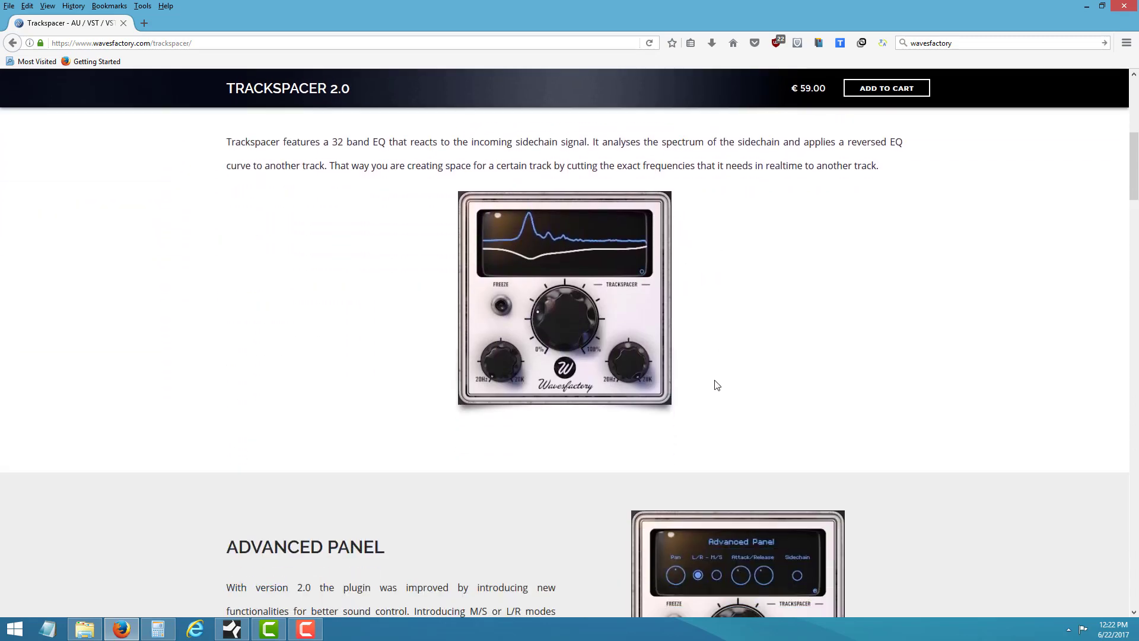
pyautogui.scroll(3, 682, 350)
pyautogui.scroll(-2, 650, 362)
pyautogui.scroll(-6, 651, 361)
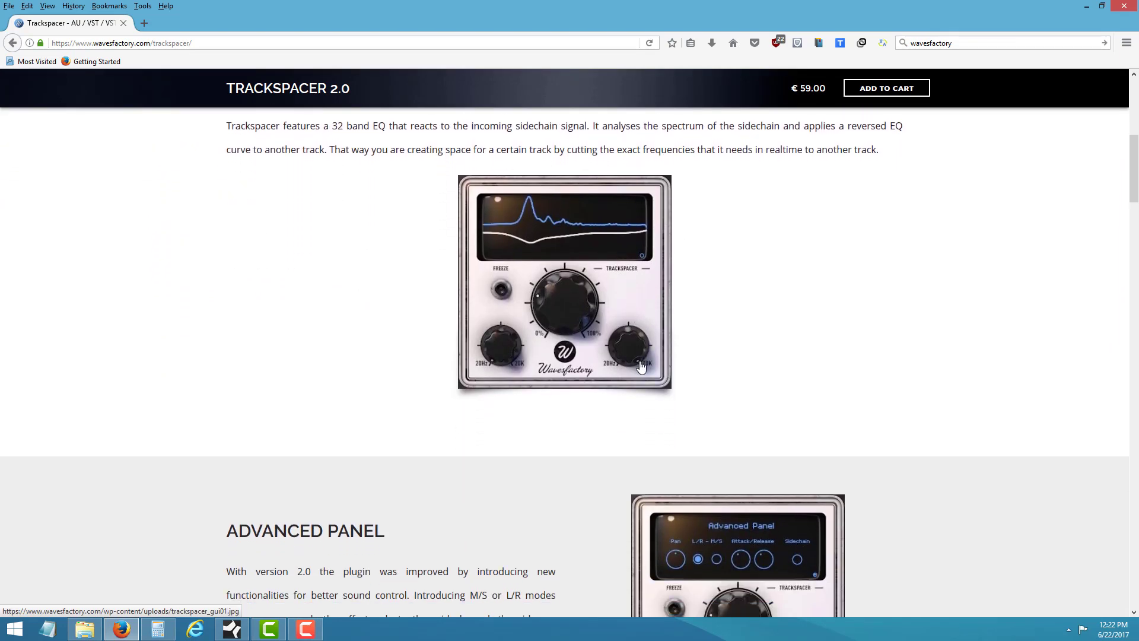
pyautogui.scroll(-3, 658, 385)
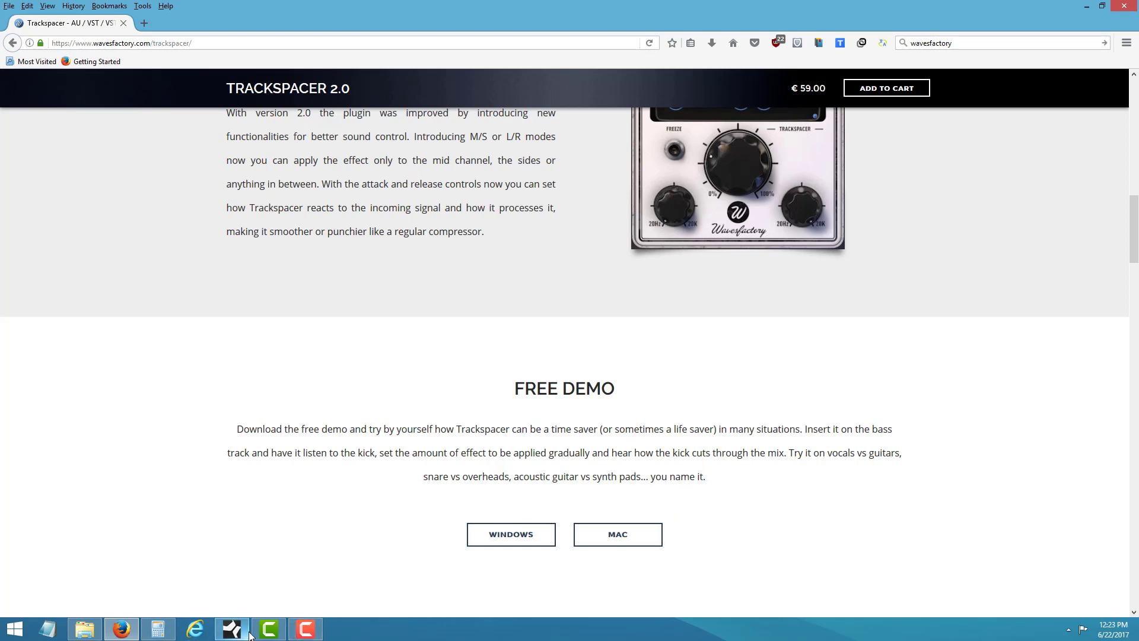
# Switch to Studio One and browse the effects list sorted by vendor.
pyautogui.moveTo(248, 635)
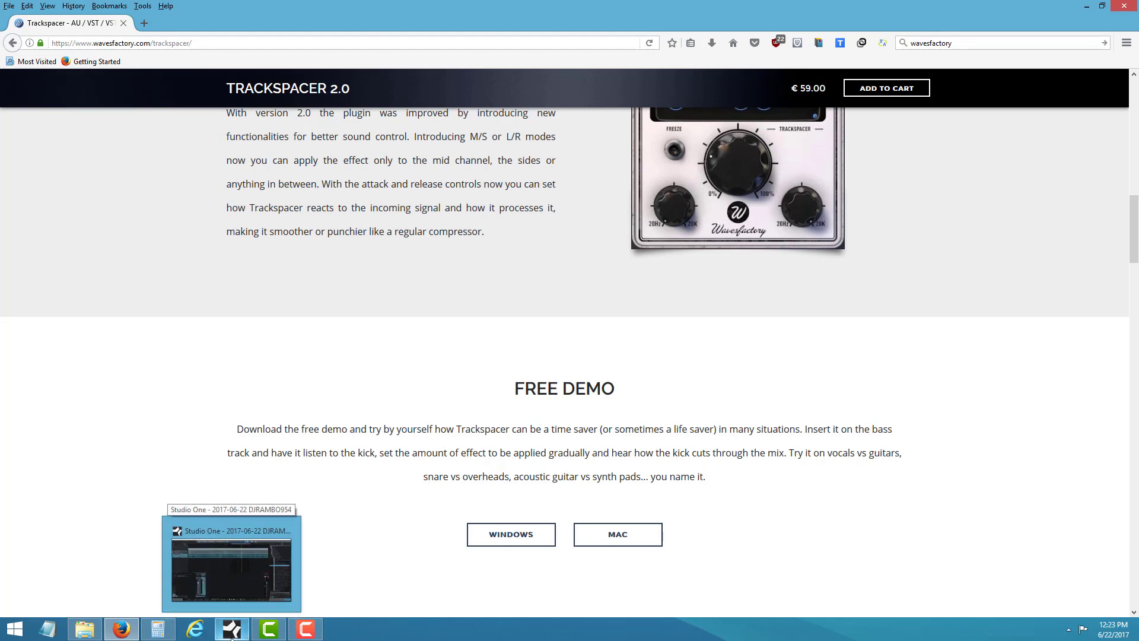
pyautogui.click(232, 636)
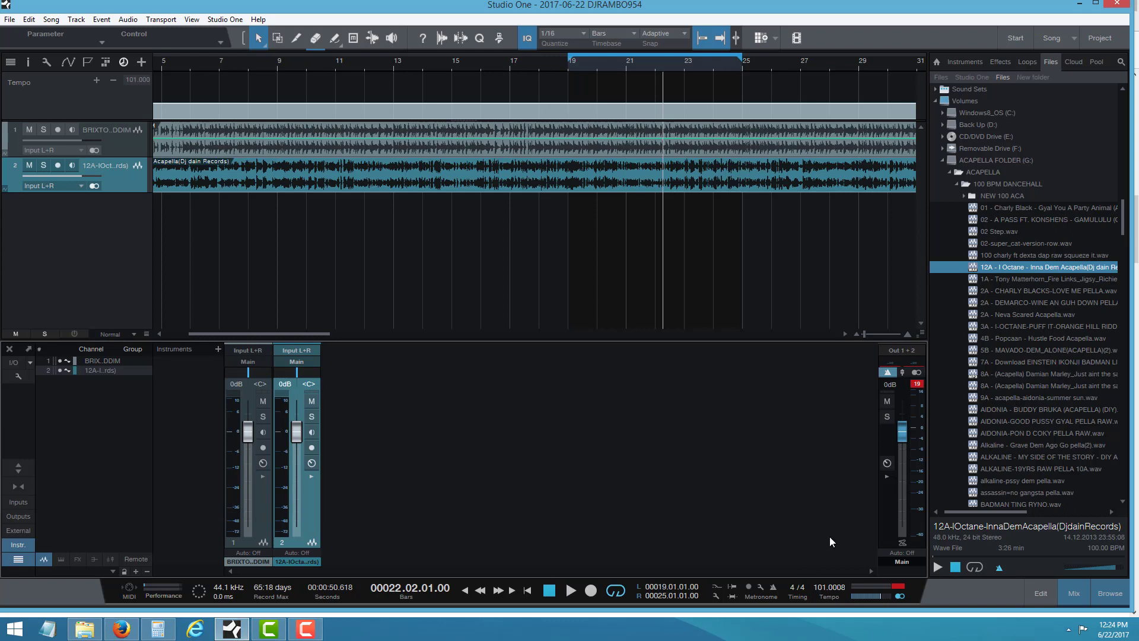
pyautogui.click(1000, 62)
pyautogui.scroll(-3, 1037, 244)
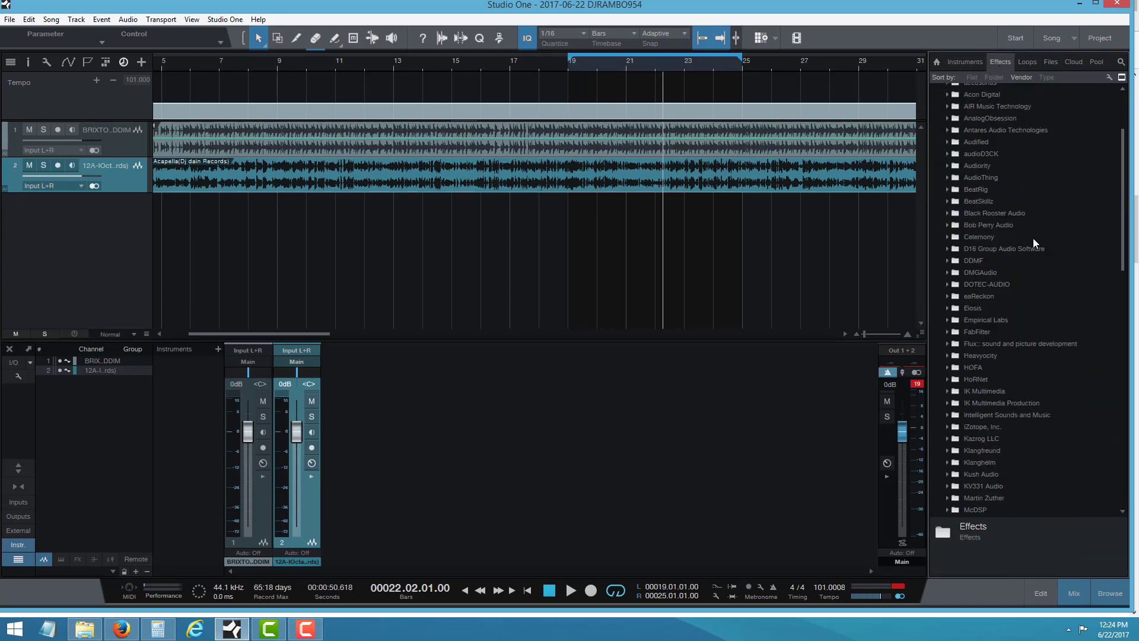
pyautogui.scroll(-7, 1040, 336)
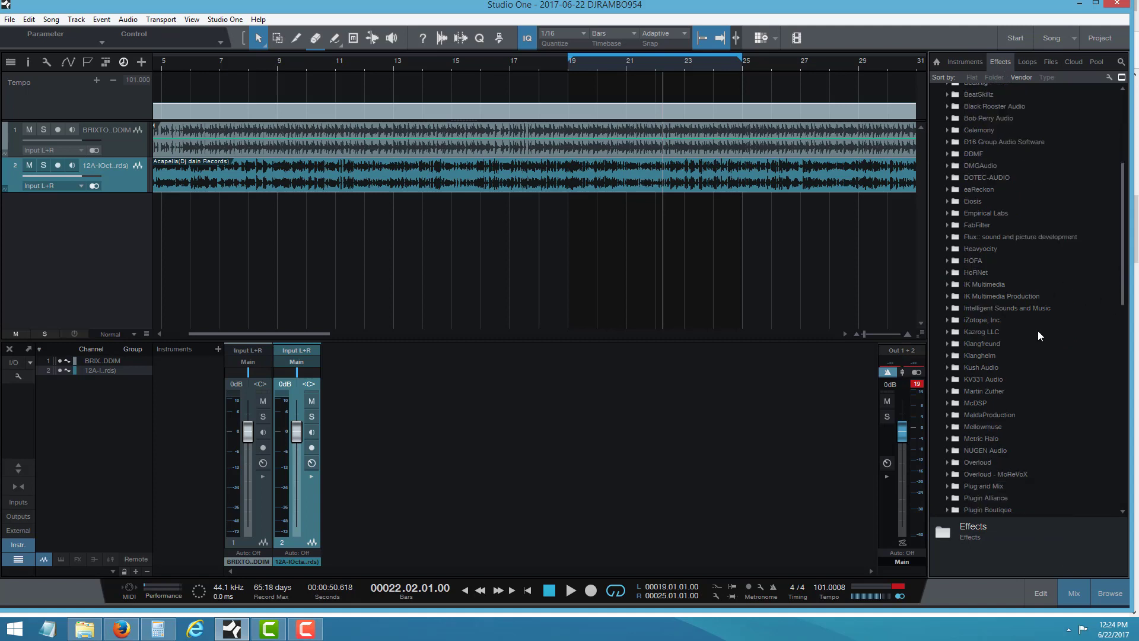
pyautogui.scroll(-4, 994, 368)
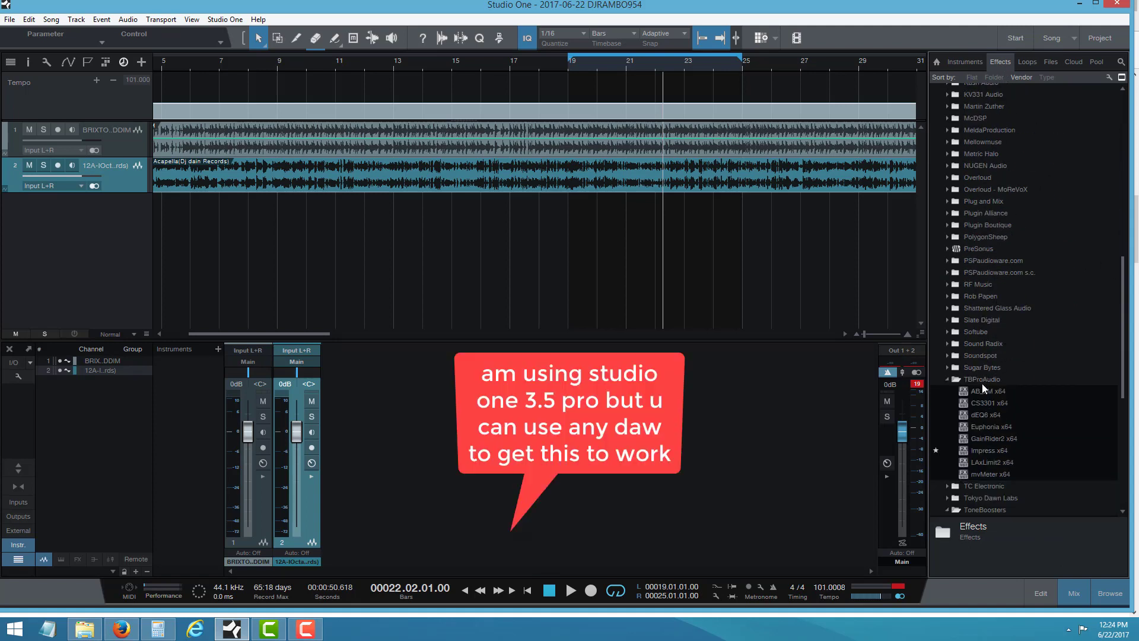
# Collapse the TBProAudio and ToneBoosters folders, expand Wavesfactory, and select the VST3 version of Trackspacer.
pyautogui.doubleClick(981, 380)
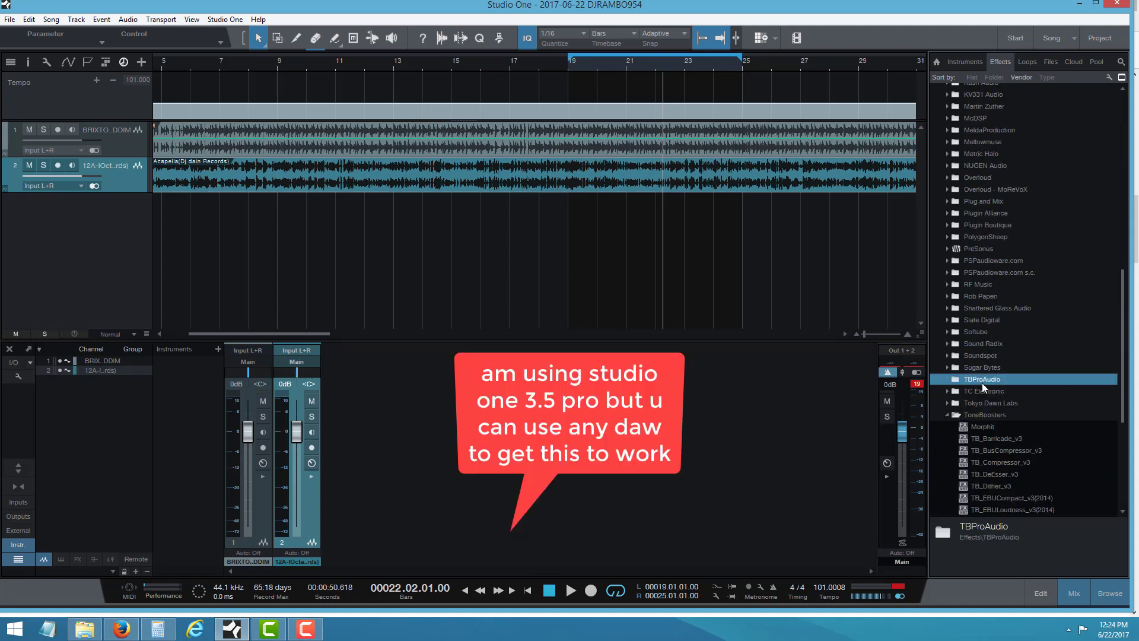
pyautogui.doubleClick(988, 416)
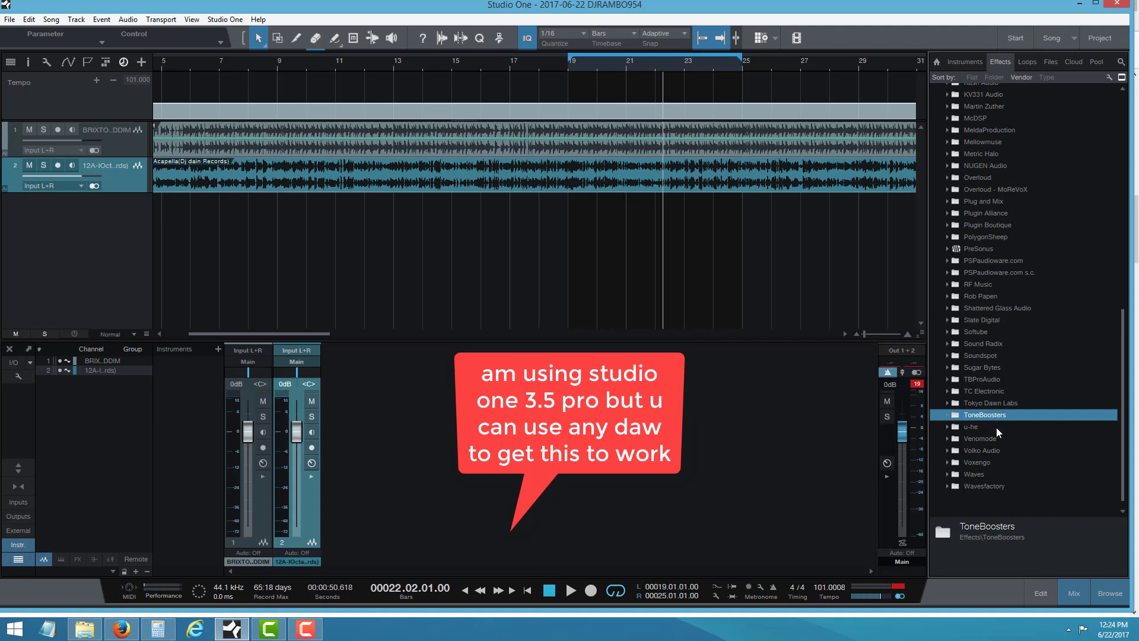
pyautogui.doubleClick(988, 488)
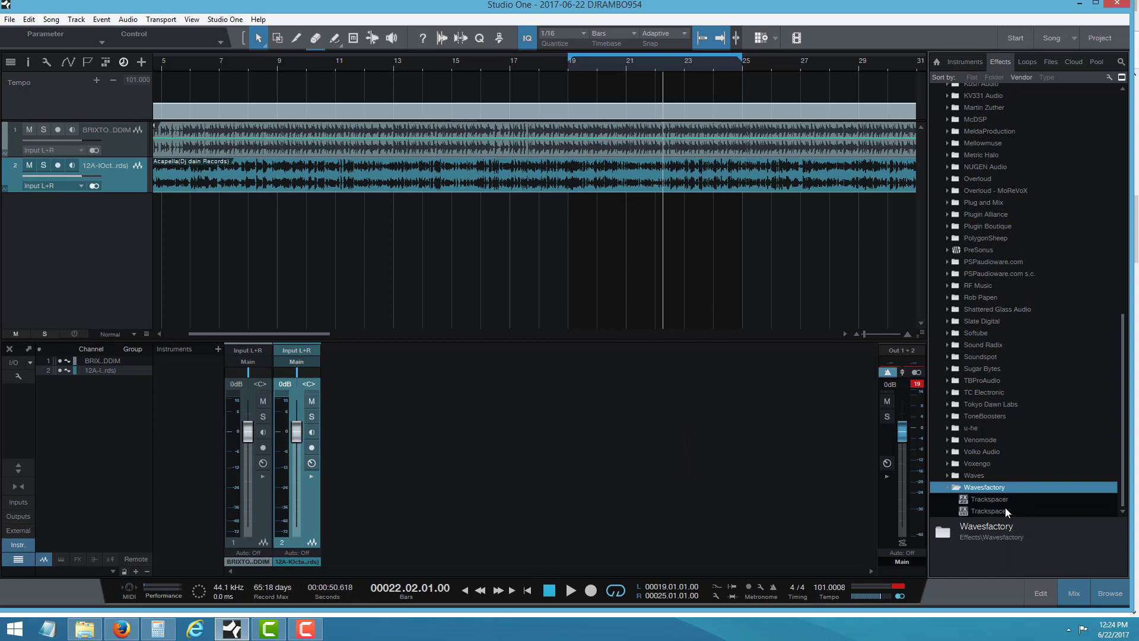
pyautogui.click(997, 501)
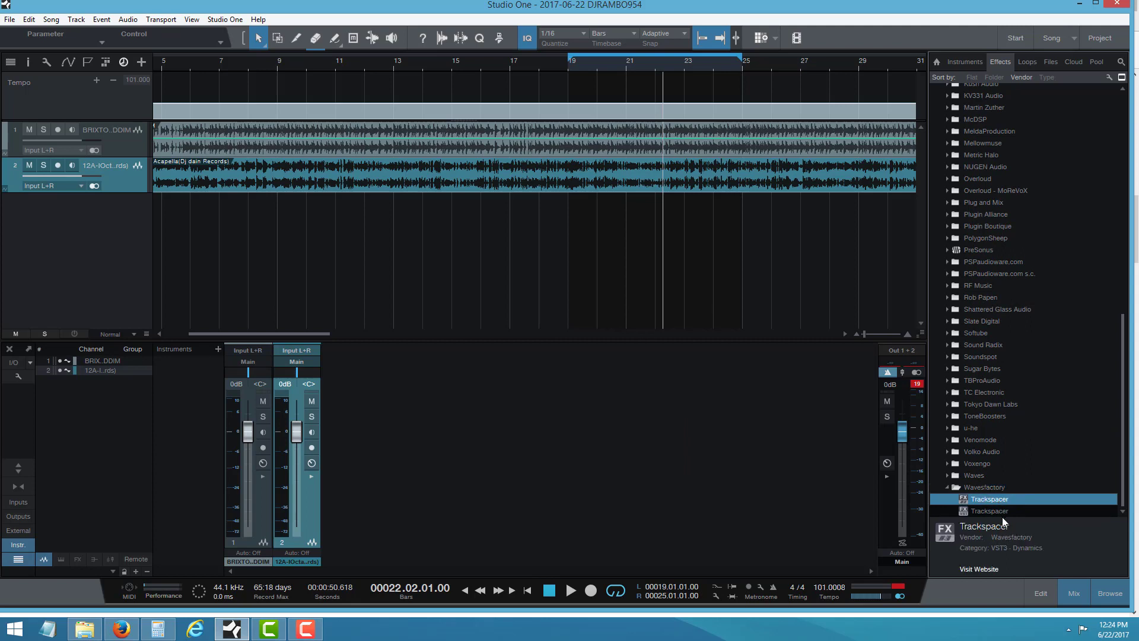
pyautogui.click(1002, 512)
pyautogui.click(994, 500)
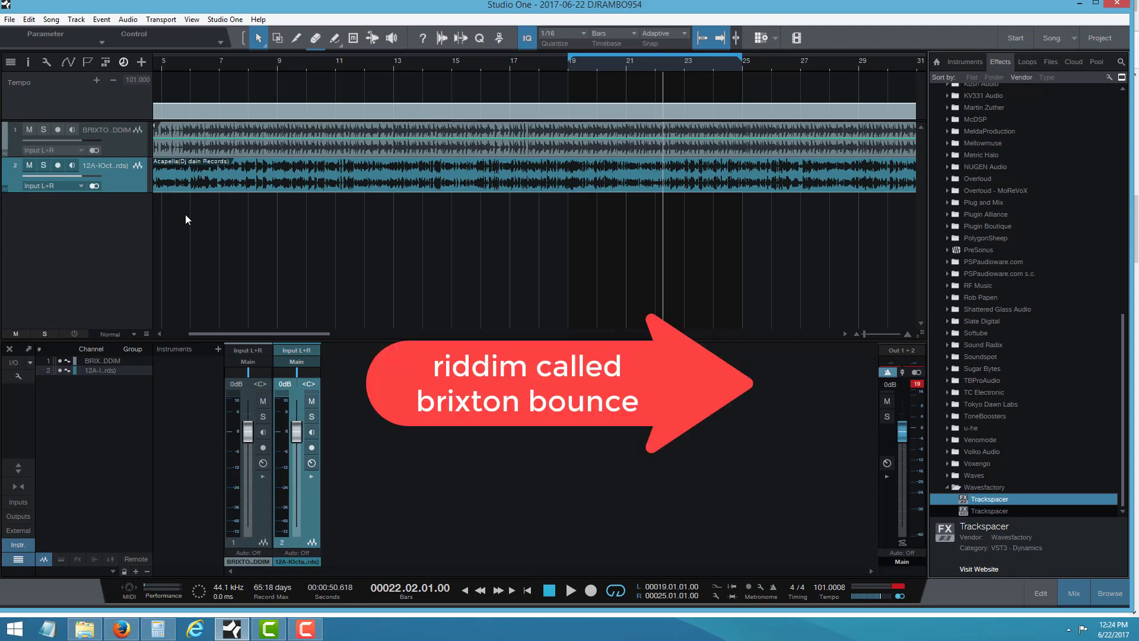
# Mute the Brixton Bounce Riddim track and play the acapella alone from bar 19.
pyautogui.click(29, 130)
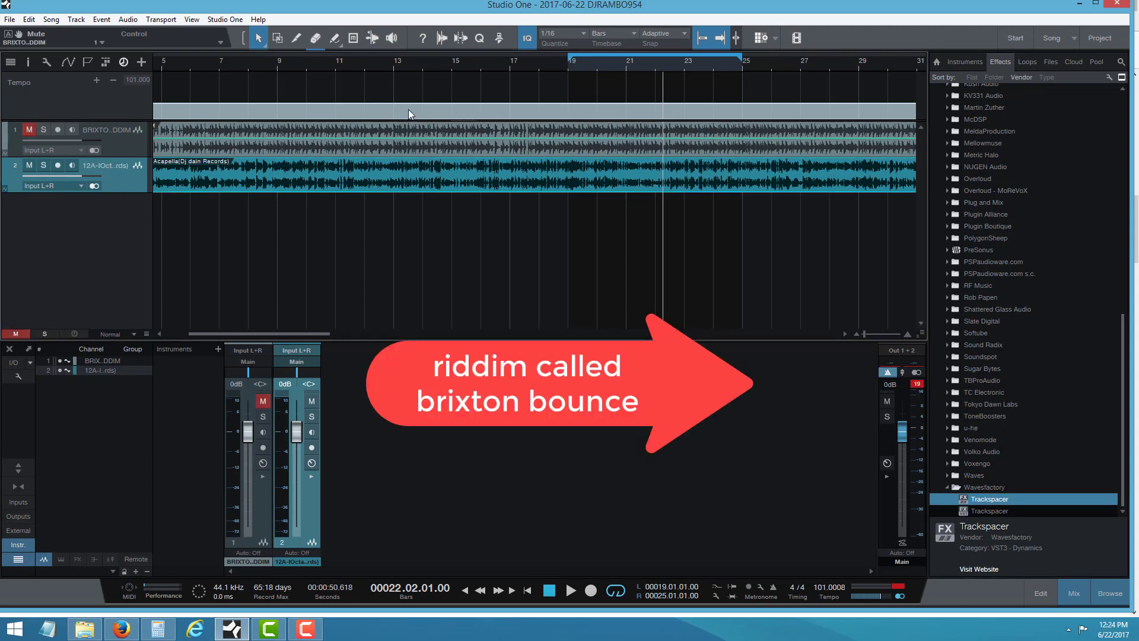
pyautogui.click(571, 63)
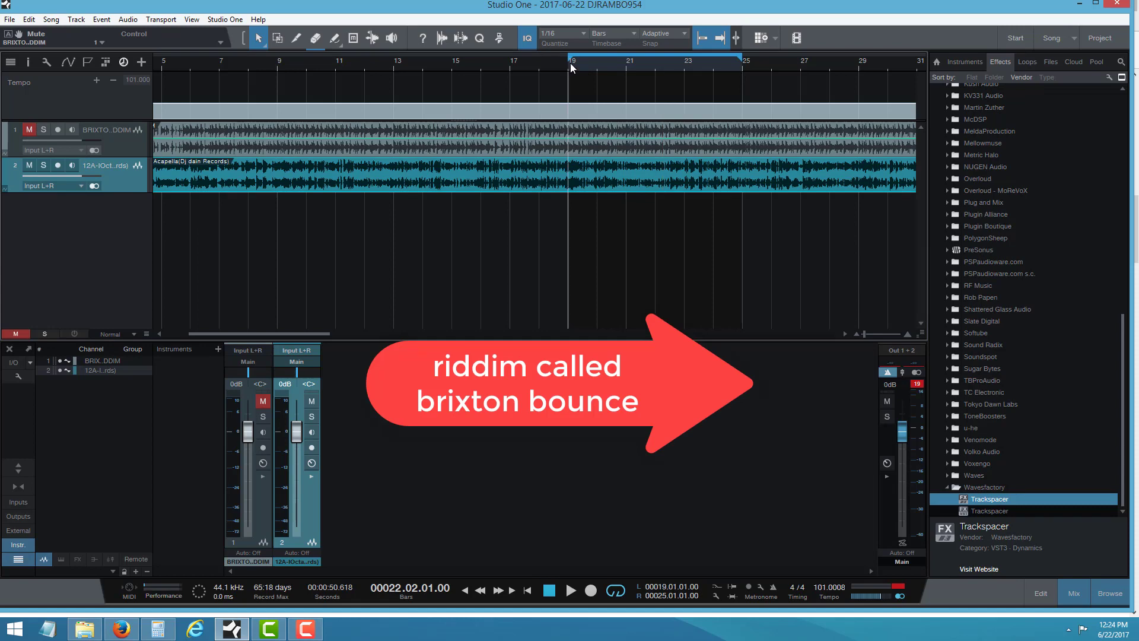
pyautogui.click(569, 591)
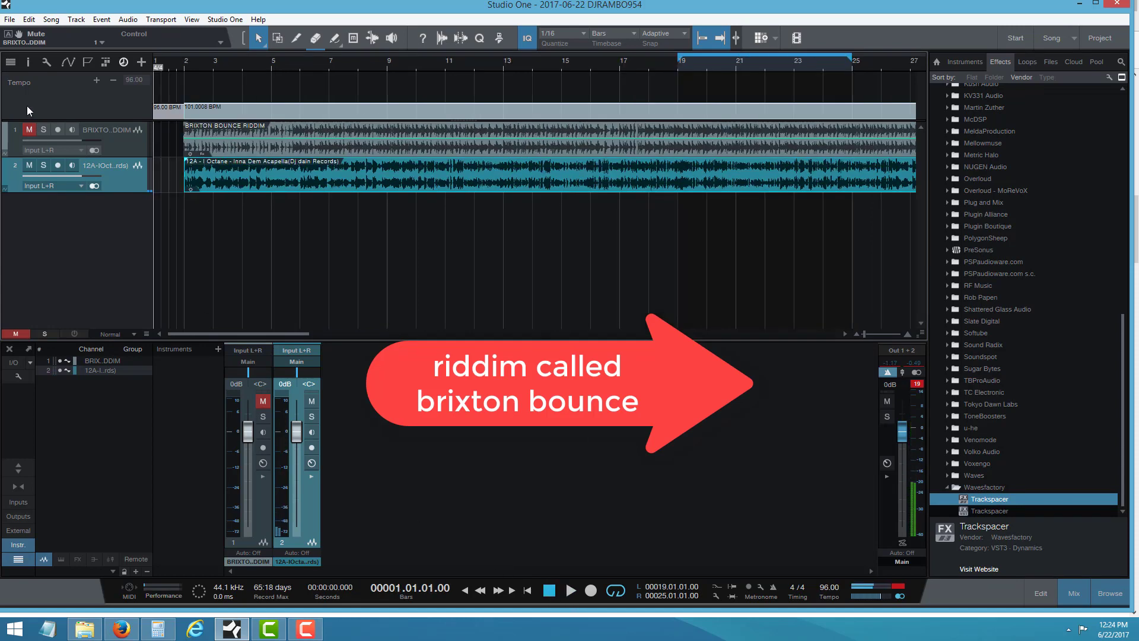
# Mute the acapella, unmute the riddim, and play the riddim alone from bar 19 before stopping playback.
pyautogui.click(30, 166)
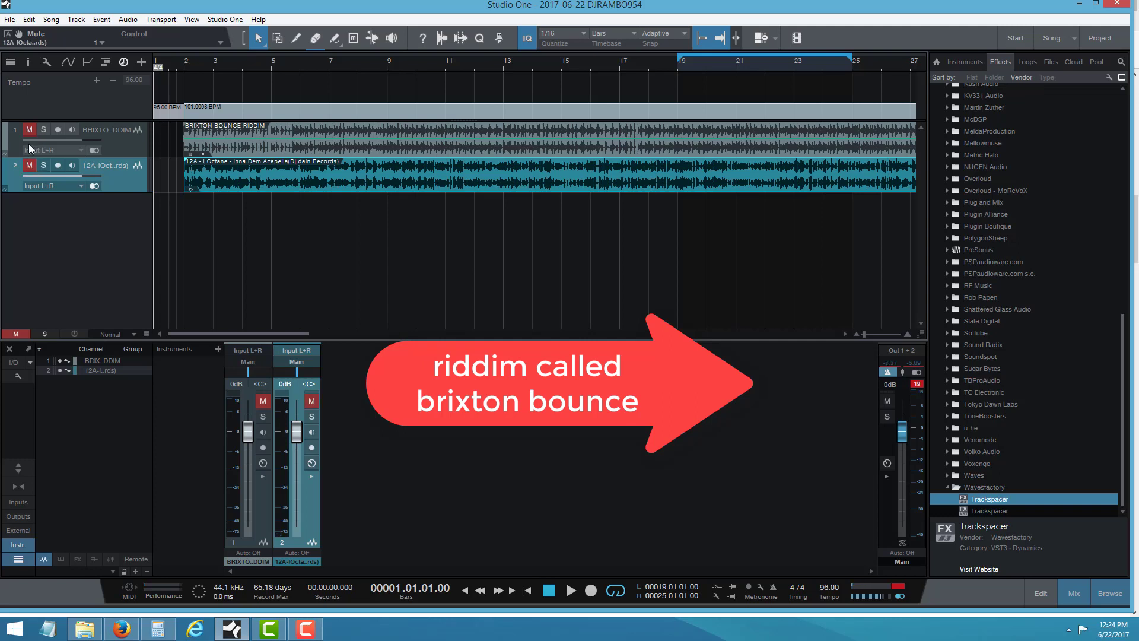
pyautogui.click(27, 128)
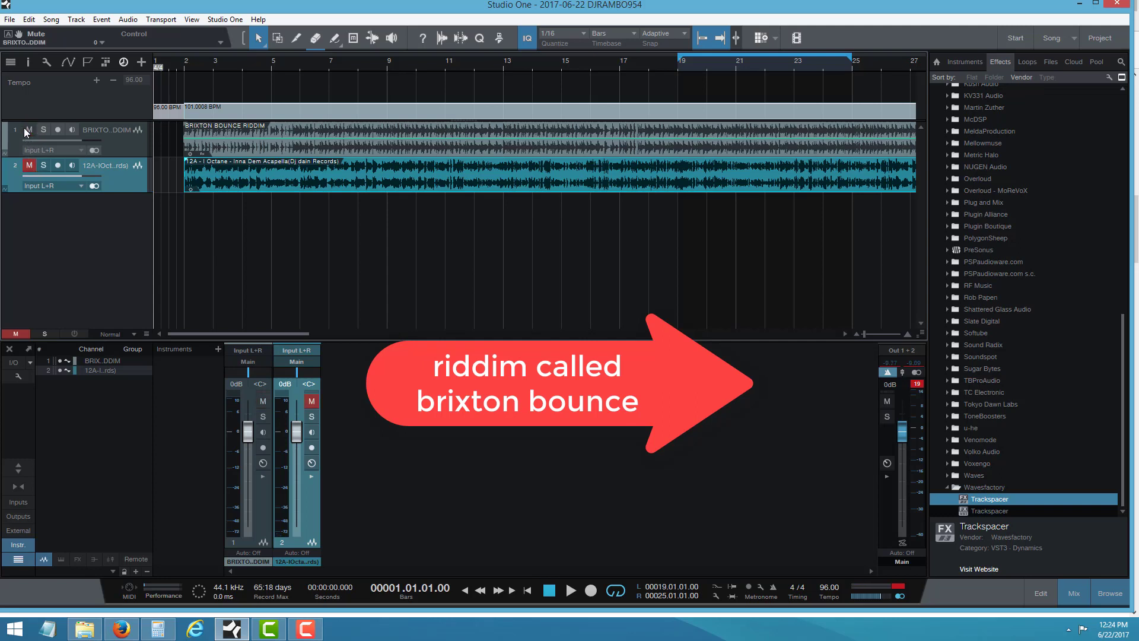
pyautogui.click(680, 66)
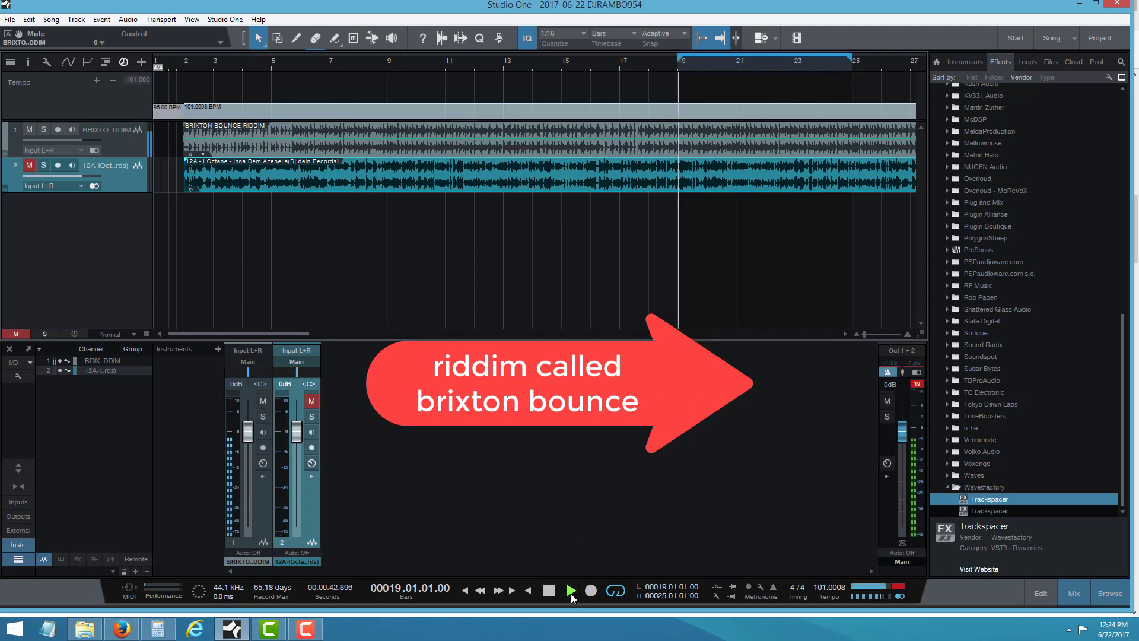
pyautogui.click(570, 591)
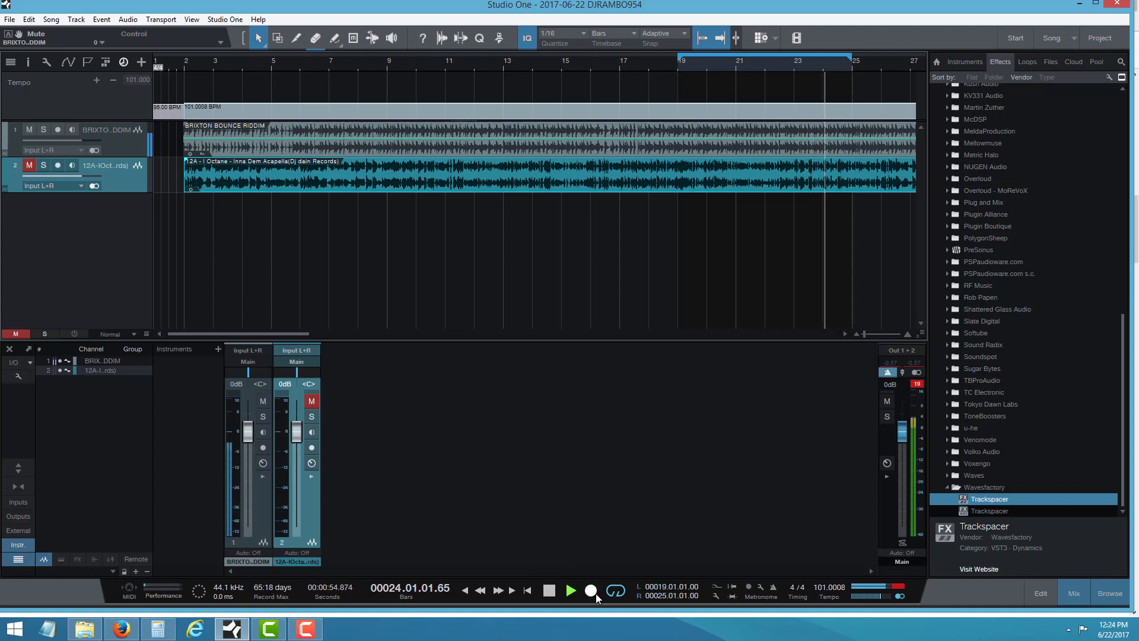
pyautogui.click(549, 591)
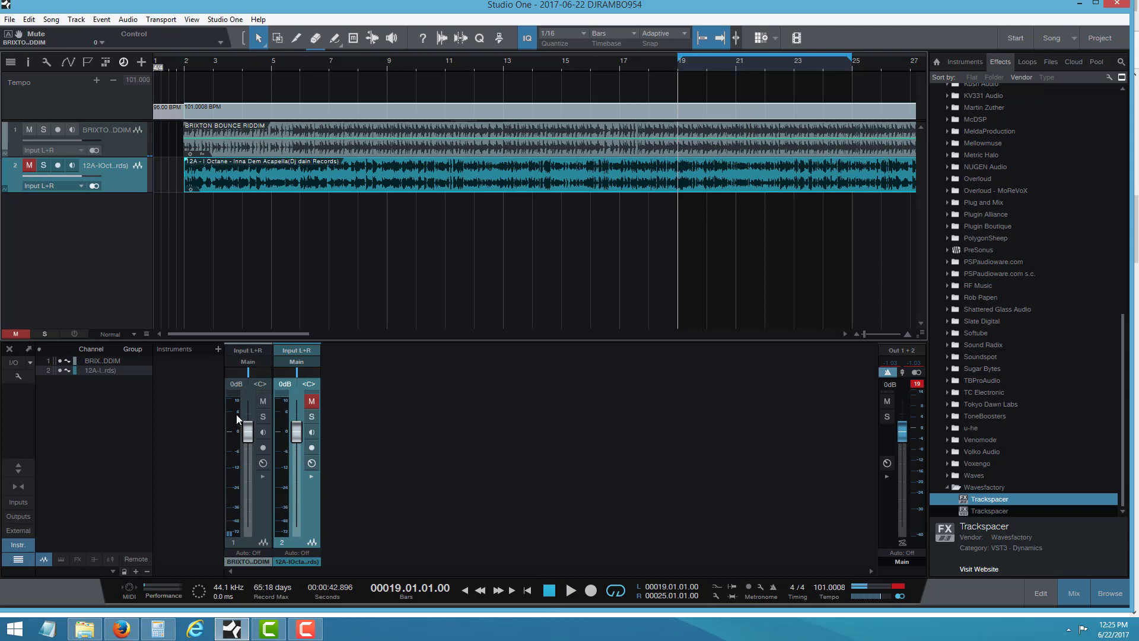
# Unmute the acapella, mute the riddim, and audition the acapella alone before stopping playback.
pyautogui.click(311, 401)
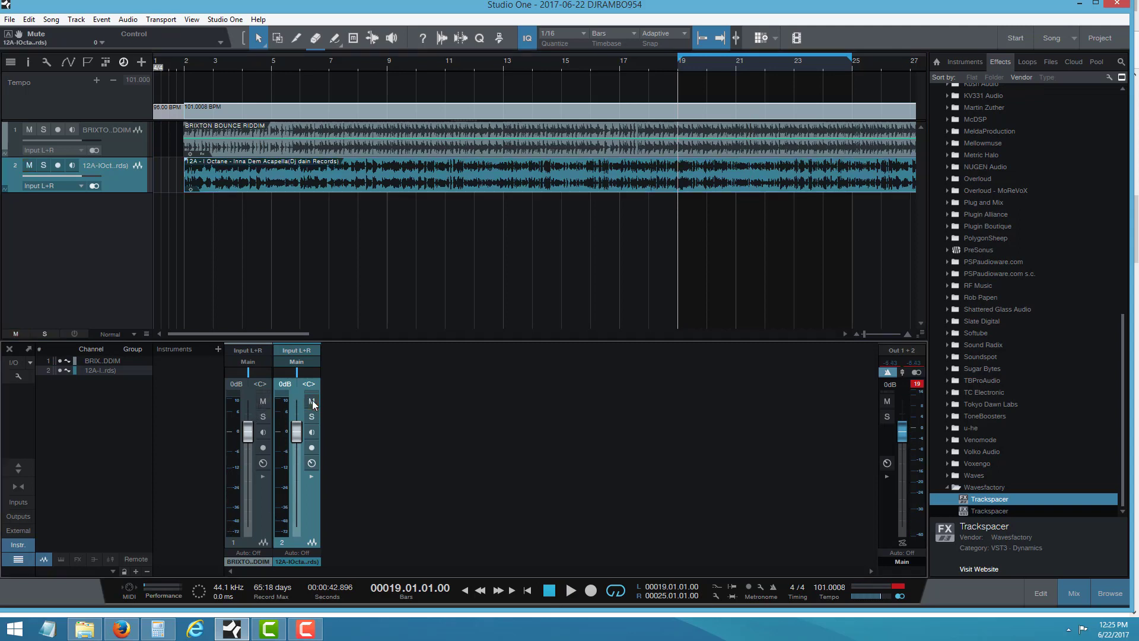
pyautogui.click(263, 402)
pyautogui.click(569, 590)
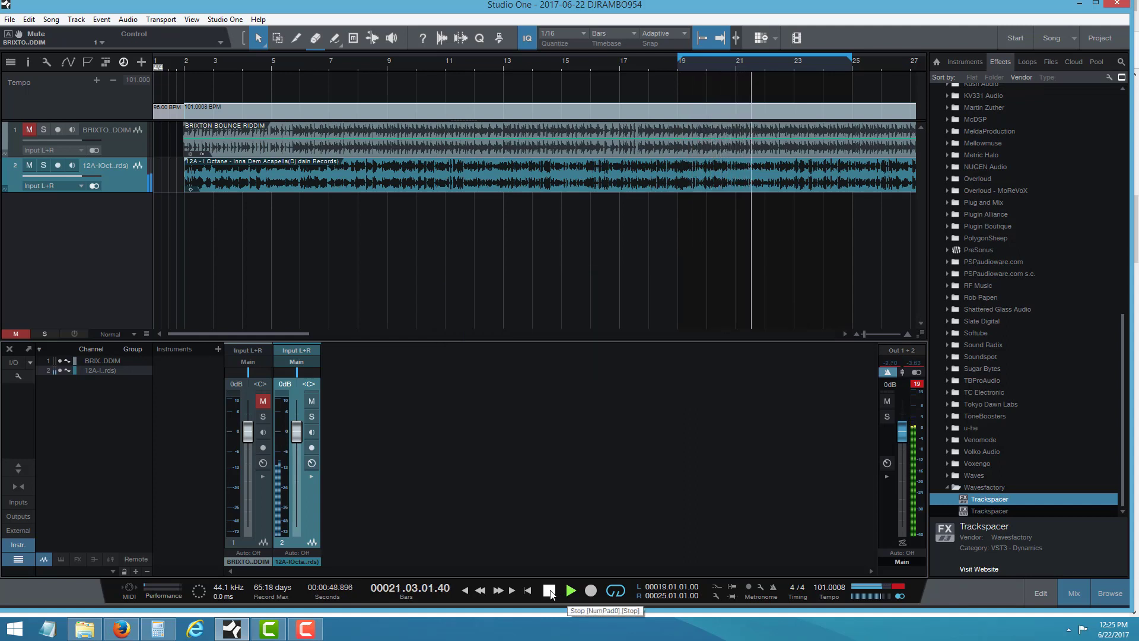
pyautogui.click(550, 590)
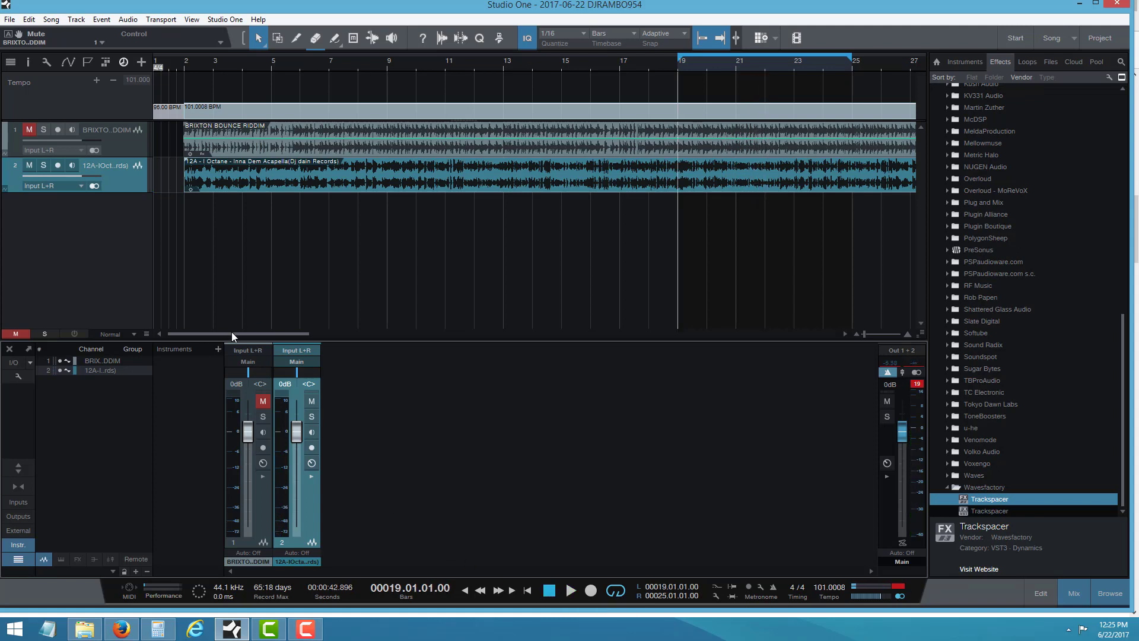
# Unmute the riddim and audition both tracks together before stopping playback.
pyautogui.click(263, 401)
pyautogui.click(571, 590)
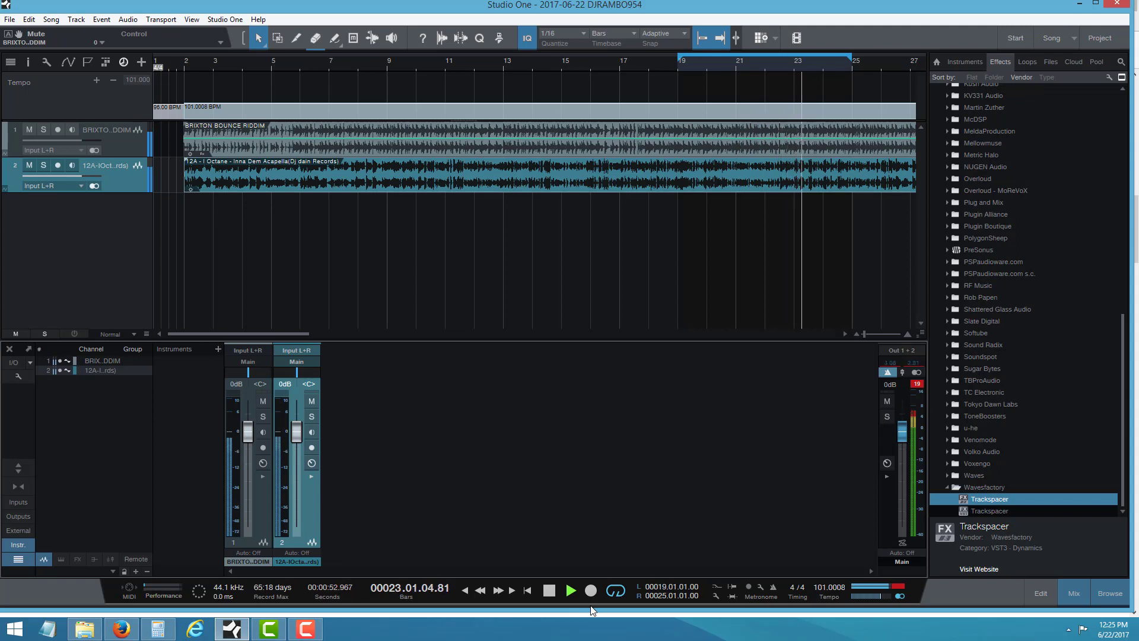
pyautogui.click(550, 595)
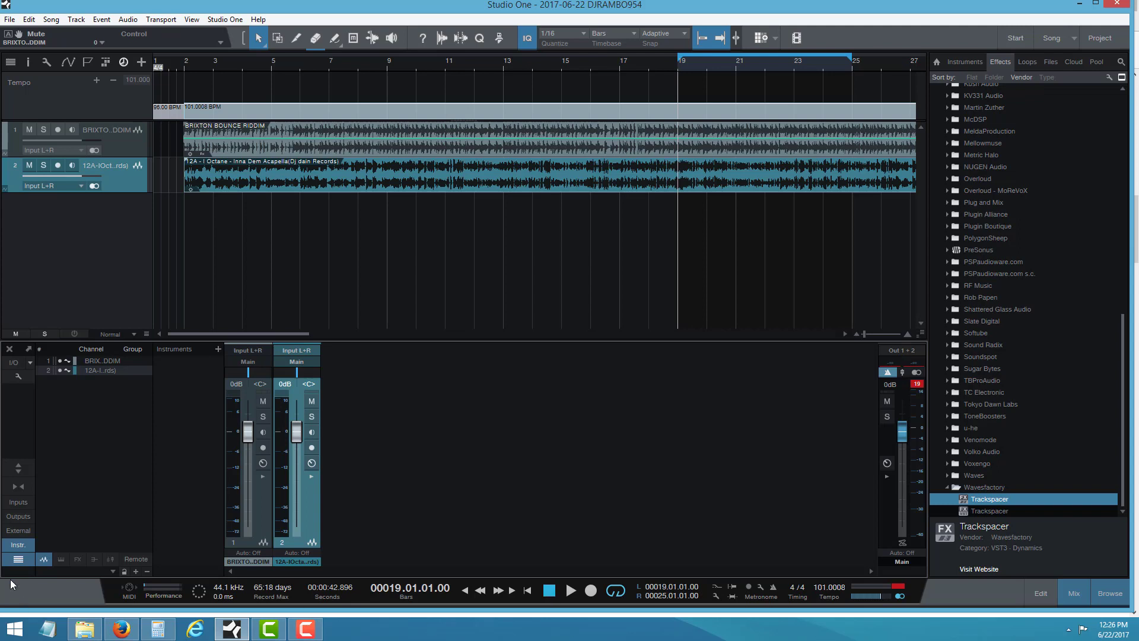
# Expand the riddim channel's inserts in the mixer and add the VST2 version of Trackspacer to it.
pyautogui.click(263, 476)
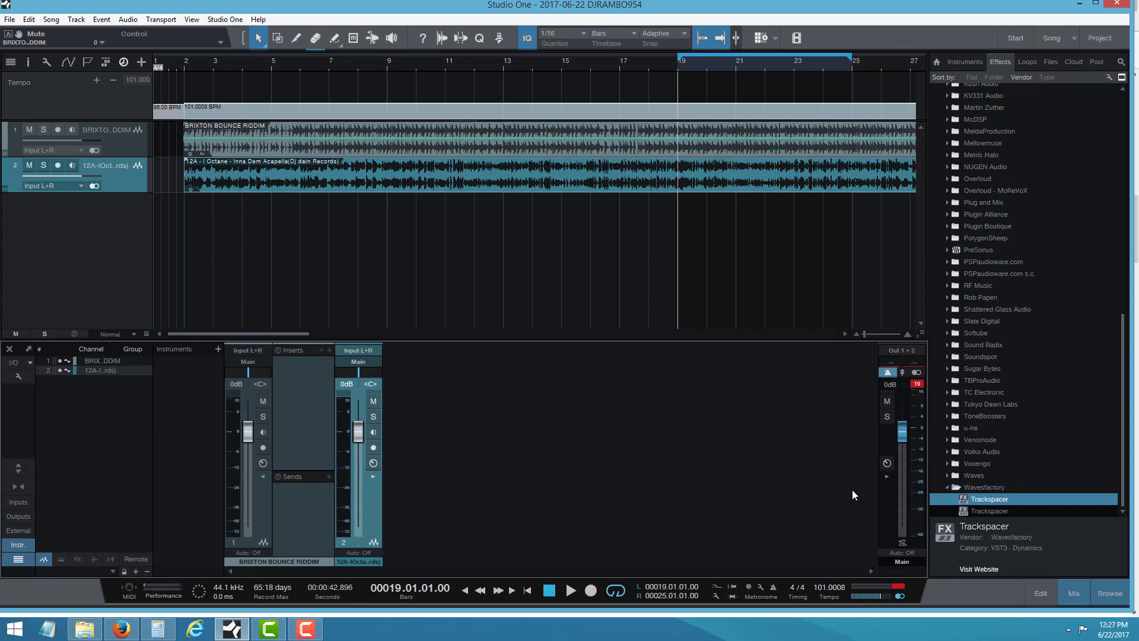
pyautogui.click(981, 512)
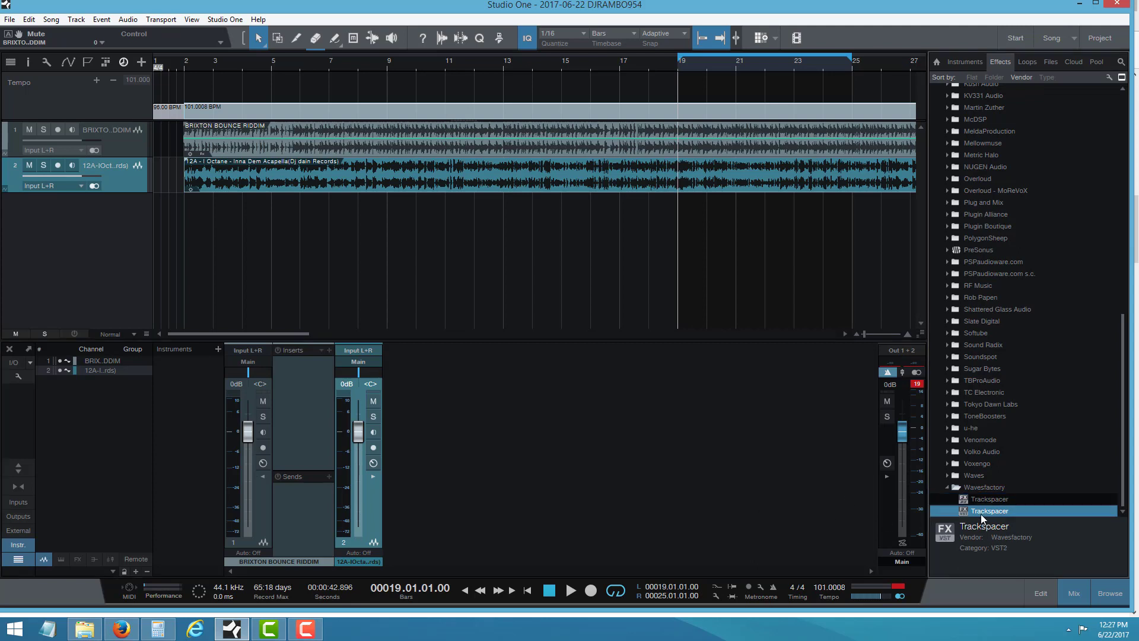
pyautogui.moveTo(656, 464); pyautogui.dragTo(315, 382)
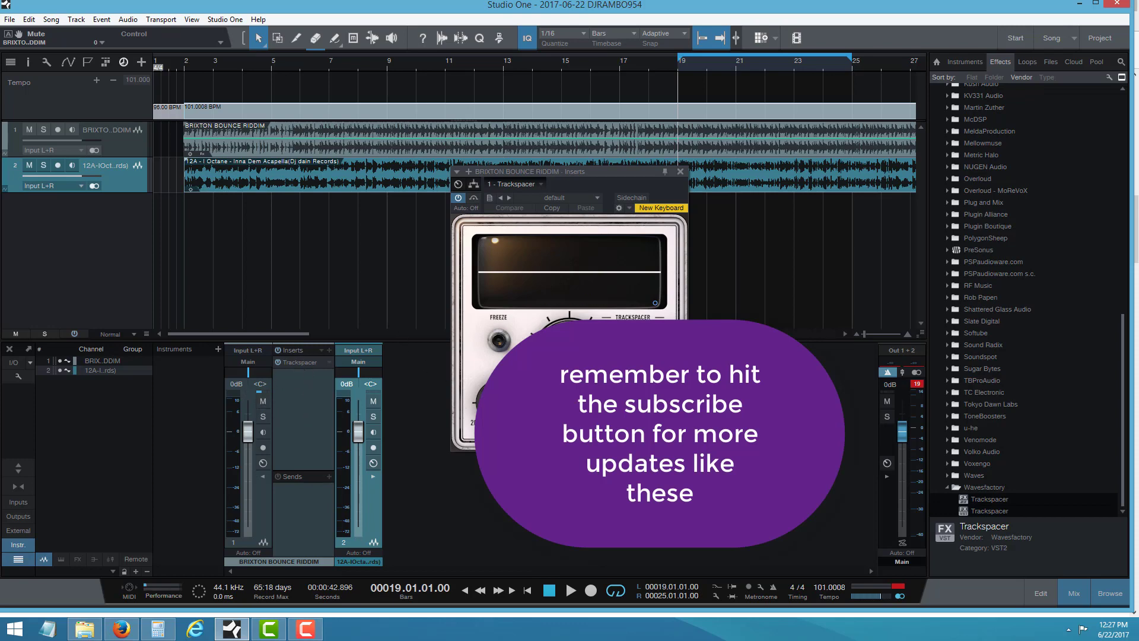
# Try out the Trackspacer amount and filter knobs, and move the plug-in window clear of the mixer channels.
pyautogui.moveTo(569, 362); pyautogui.dragTo(570, 359)
pyautogui.moveTo(501, 405); pyautogui.dragTo(555, 290)
pyautogui.moveTo(659, 187); pyautogui.dragTo(606, 196)
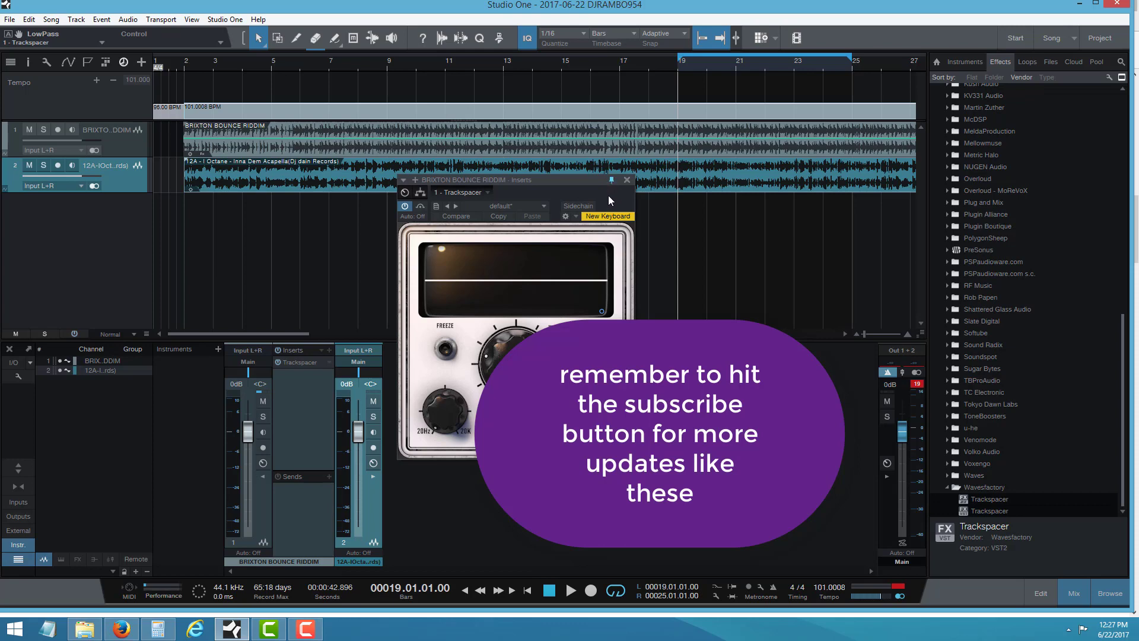
pyautogui.moveTo(612, 196); pyautogui.dragTo(295, 43)
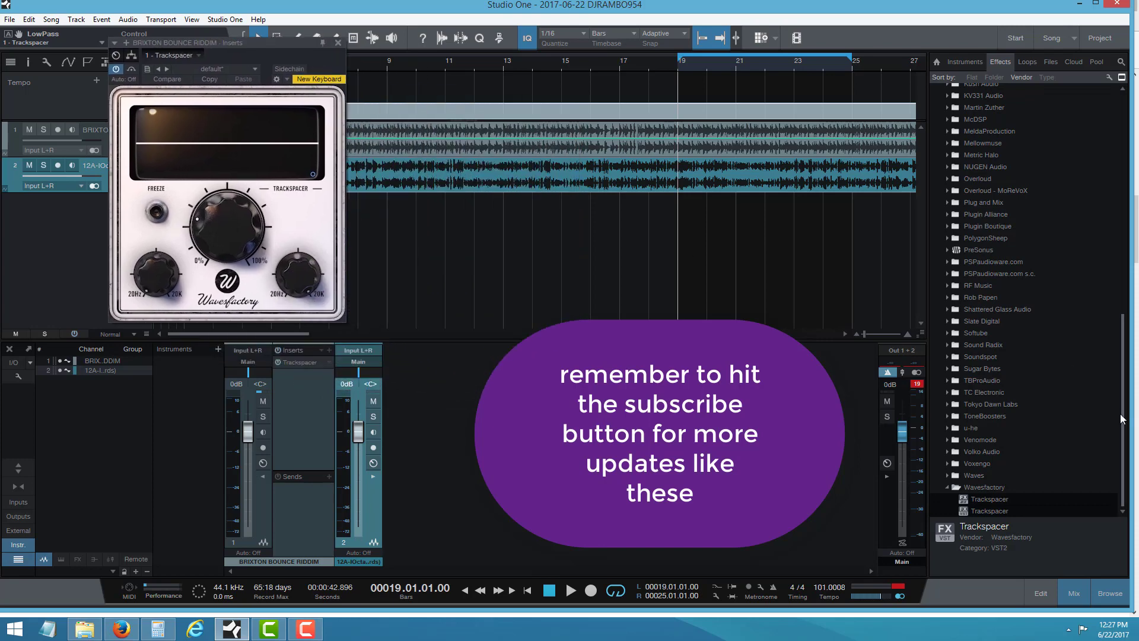
# Collapse the Wavesfactory folder, expand Voxengo, and insert SPAN Plus after Trackspacer on the riddim channel.
pyautogui.click(984, 486)
pyautogui.click(976, 468)
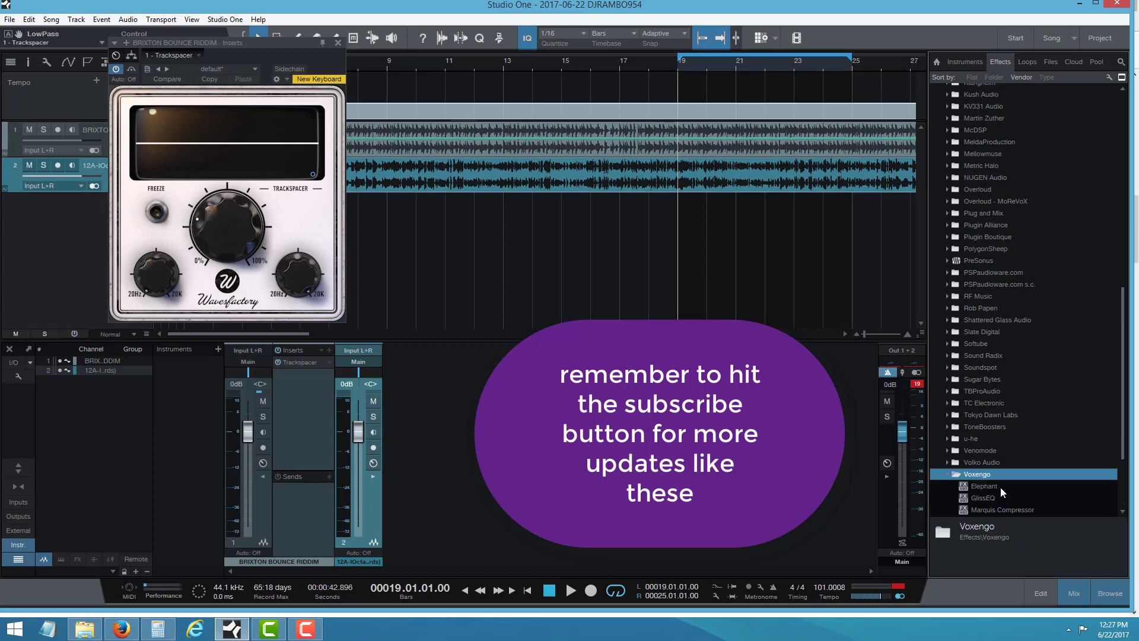
pyautogui.scroll(-5, 1000, 487)
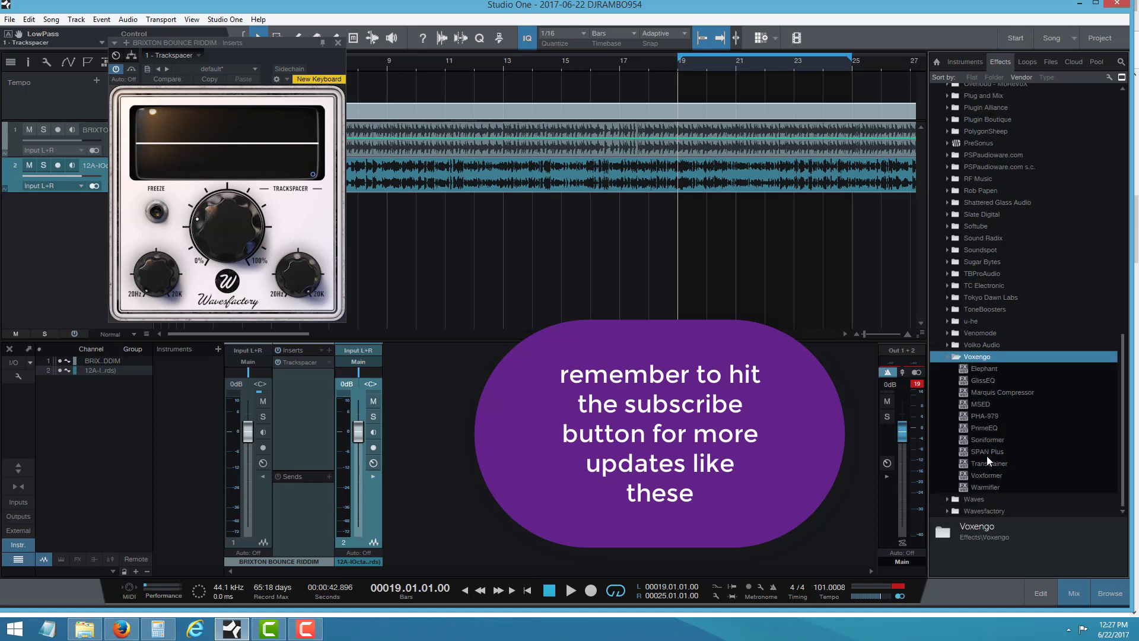
pyautogui.moveTo(987, 456); pyautogui.dragTo(323, 408)
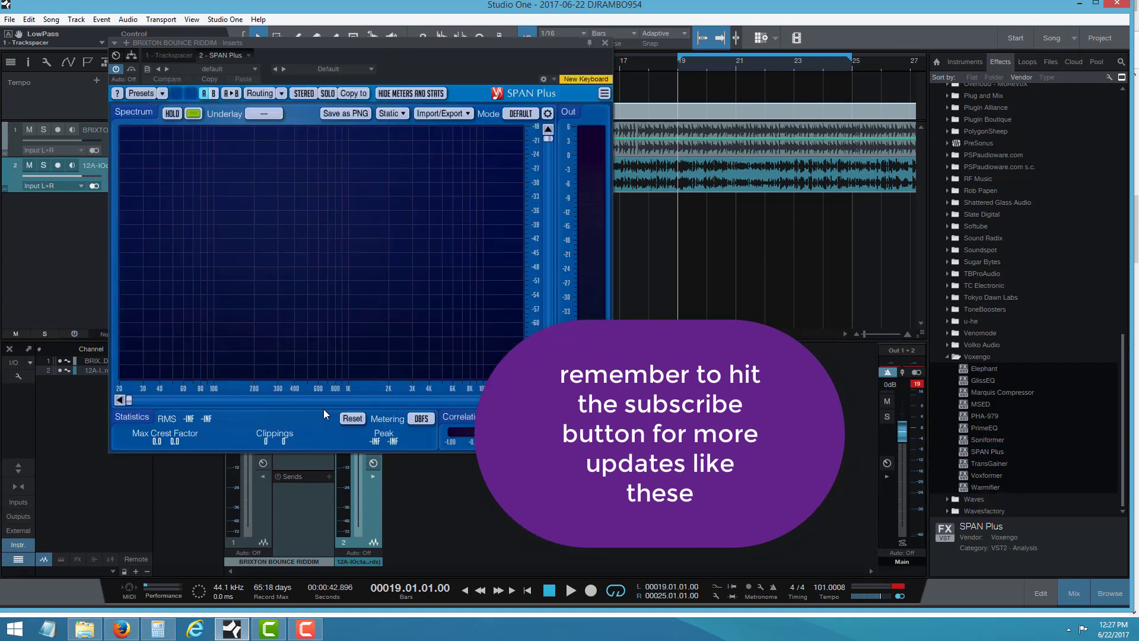
# Arrange the SPAN Plus and Trackspacer windows side by side and play the loop briefly to view the riddim's spectrum.
pyautogui.moveTo(567, 51); pyautogui.dragTo(909, 330)
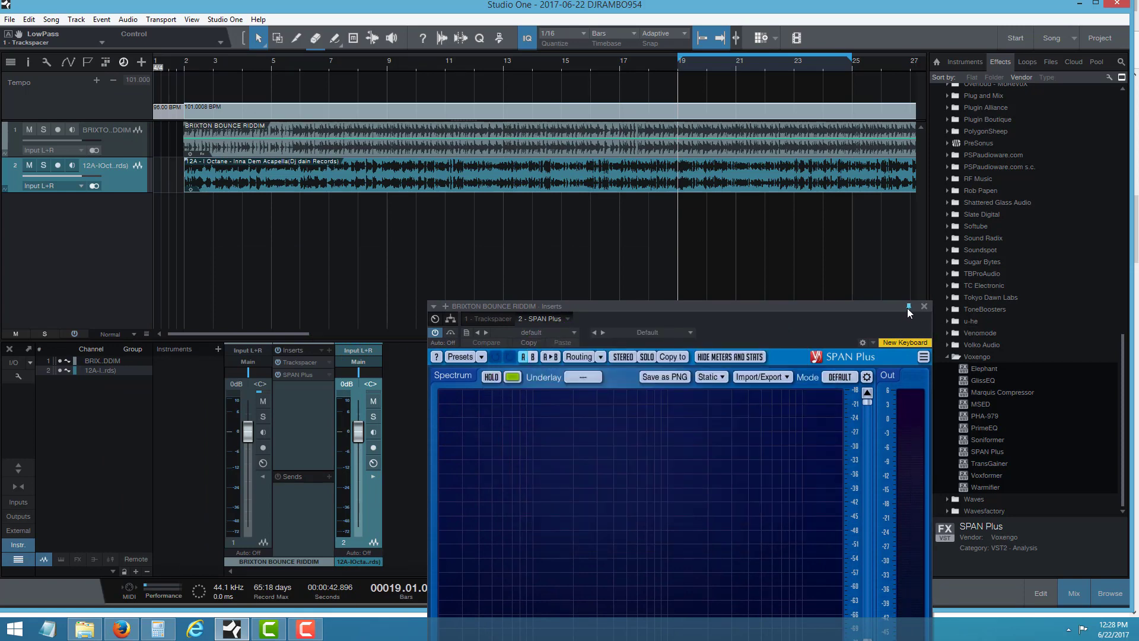
pyautogui.click(301, 364)
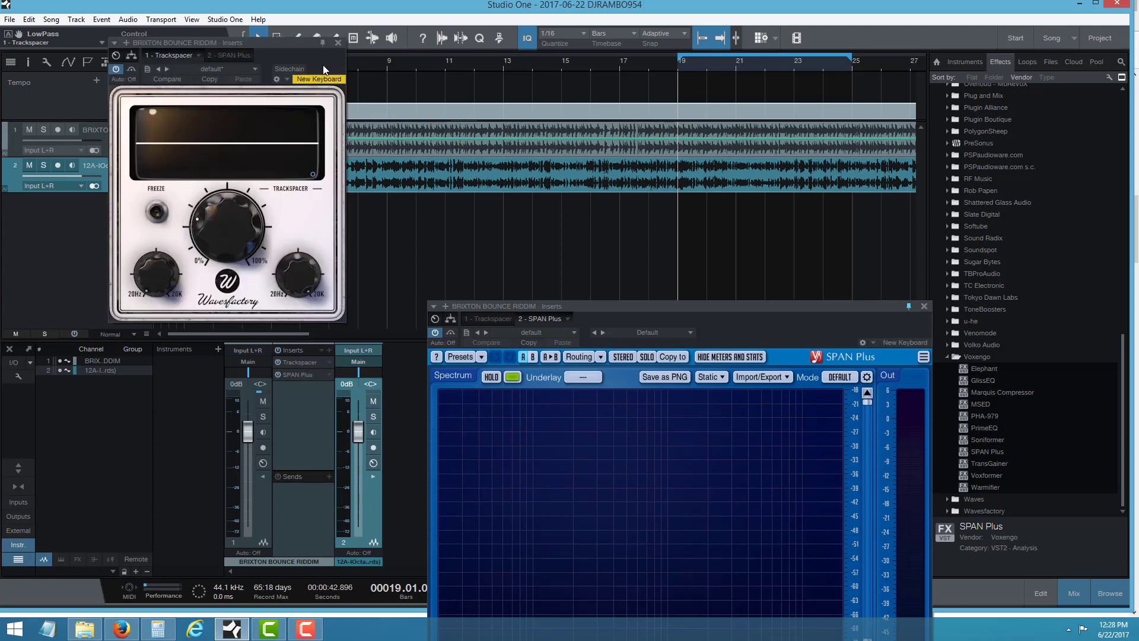
pyautogui.moveTo(324, 70); pyautogui.dragTo(362, 139)
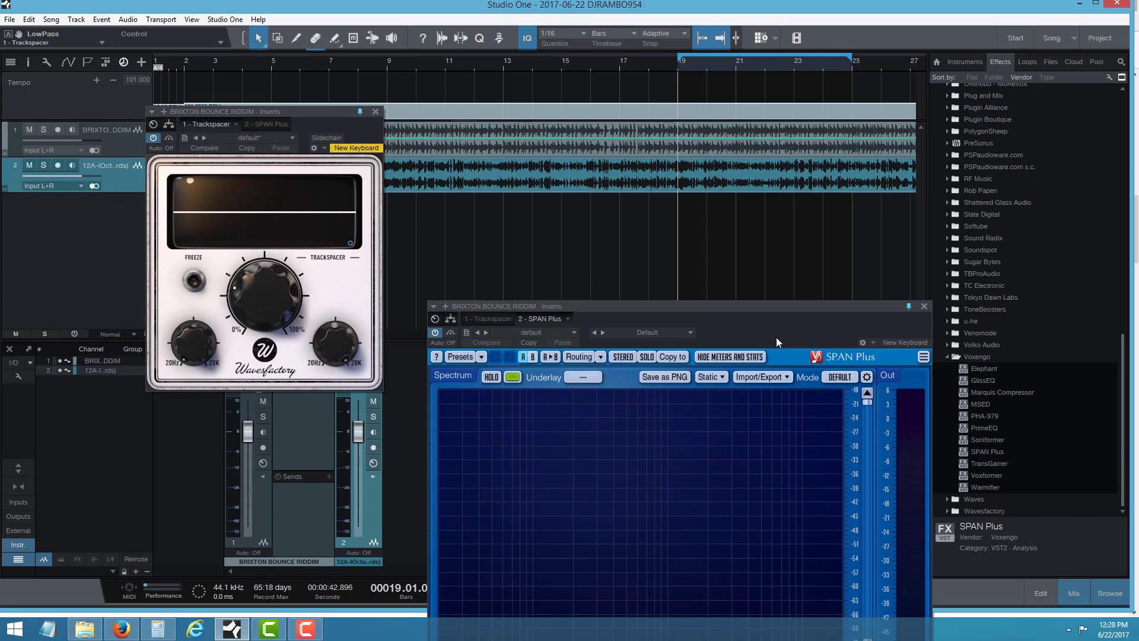
pyautogui.moveTo(771, 306); pyautogui.dragTo(820, 107)
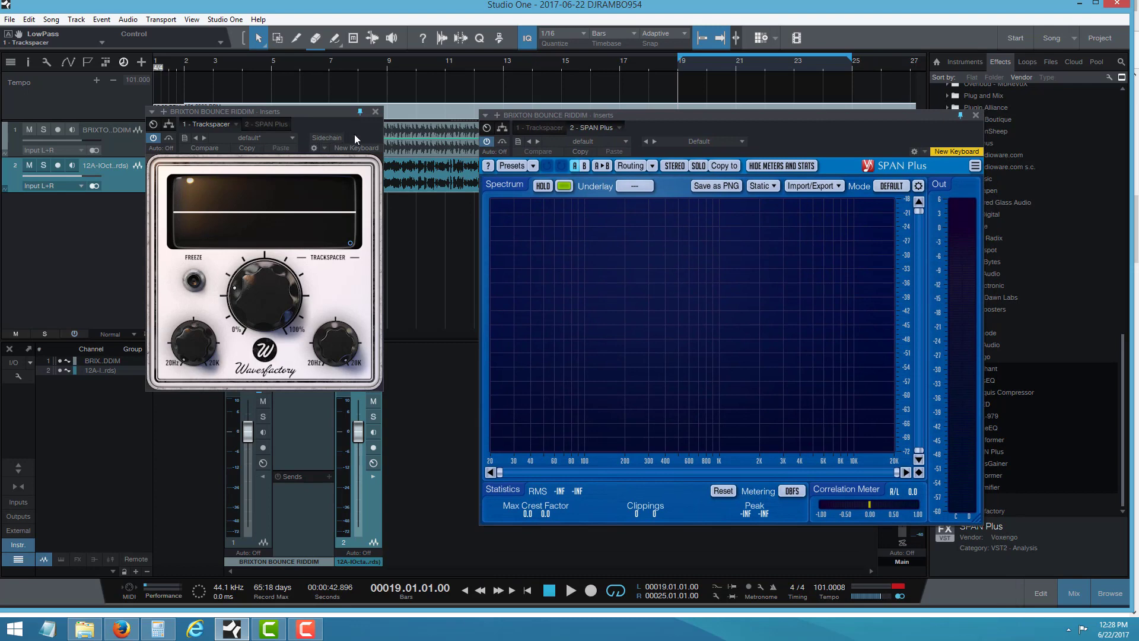
pyautogui.moveTo(354, 134); pyautogui.dragTo(229, 101)
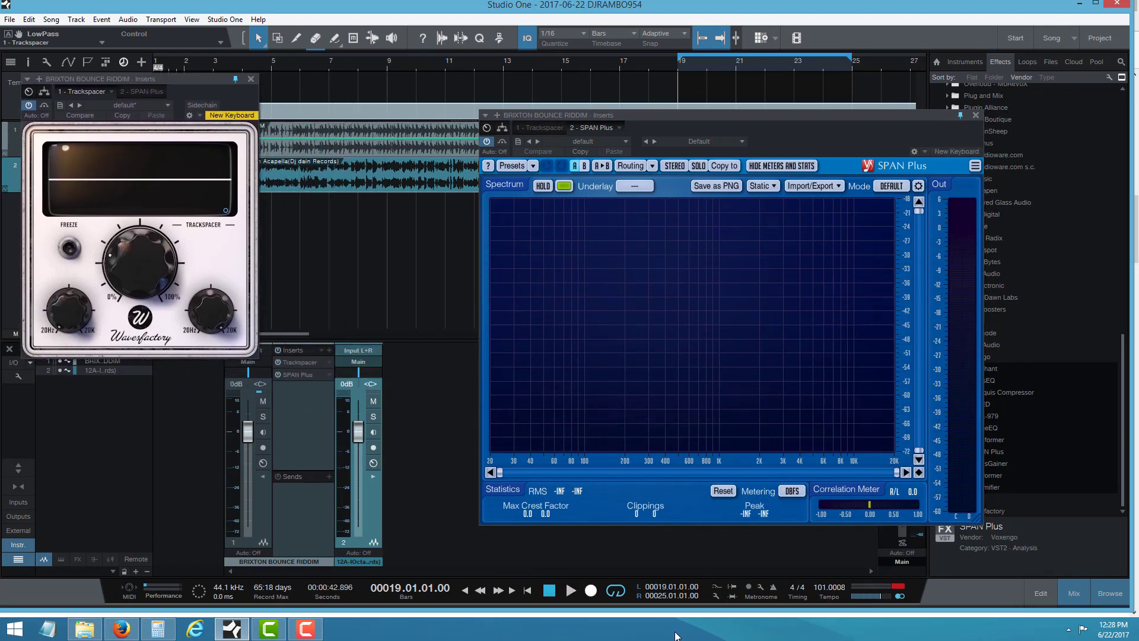
pyautogui.click(571, 591)
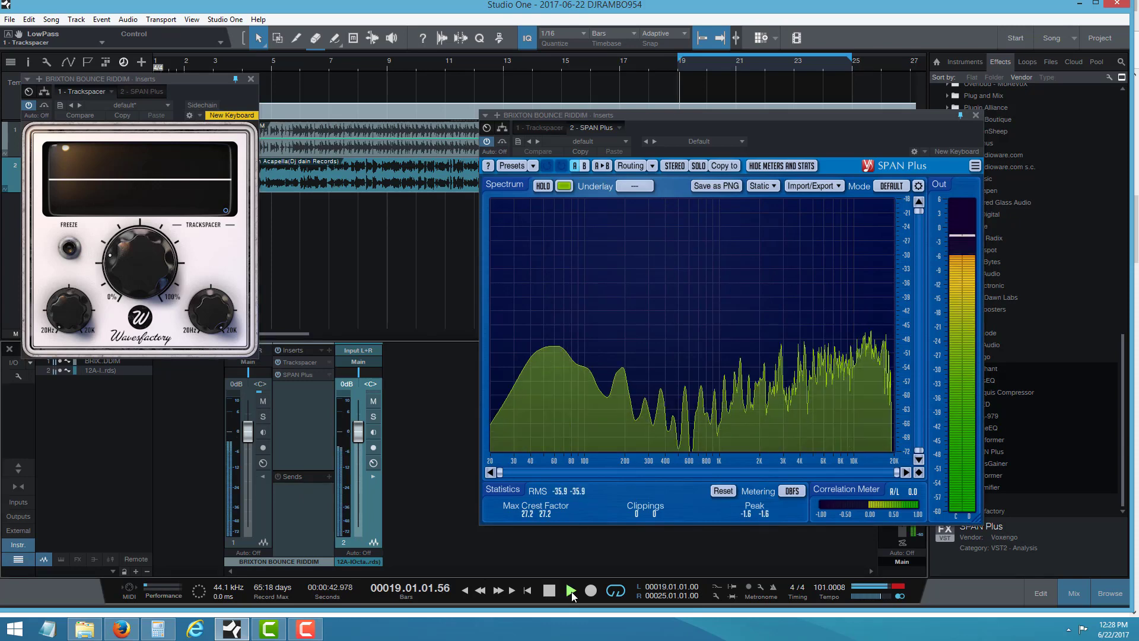
pyautogui.press('space')
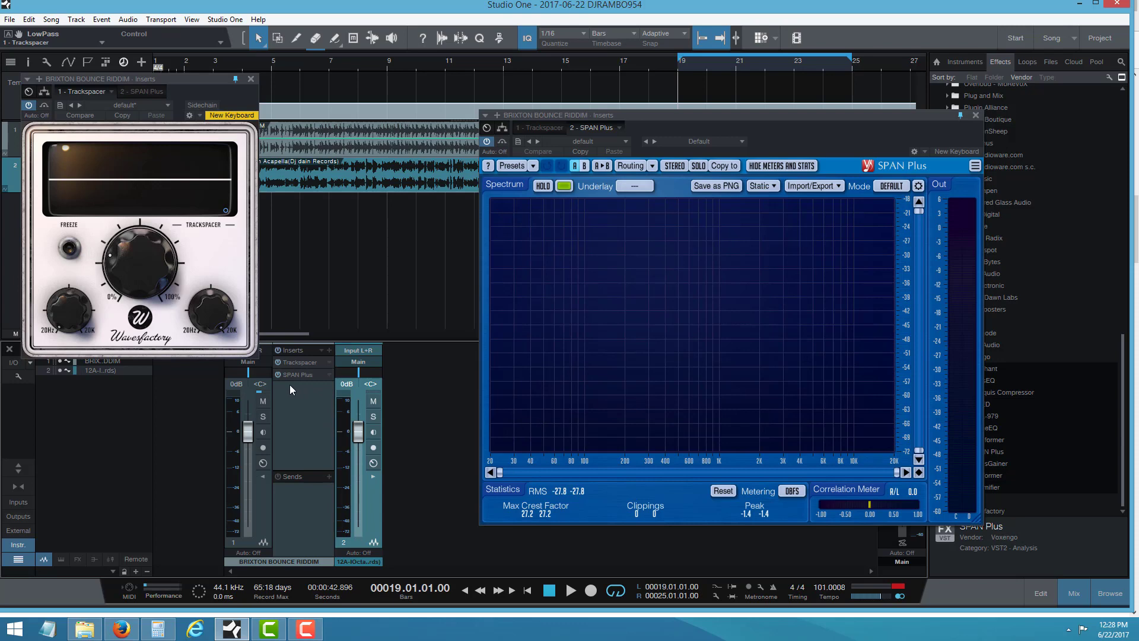
# Expand the acapella channel and send it to the sidechain of Trackspacer on the riddim, repositioning the Trackspacer window beside SPAN Plus.
pyautogui.click(373, 477)
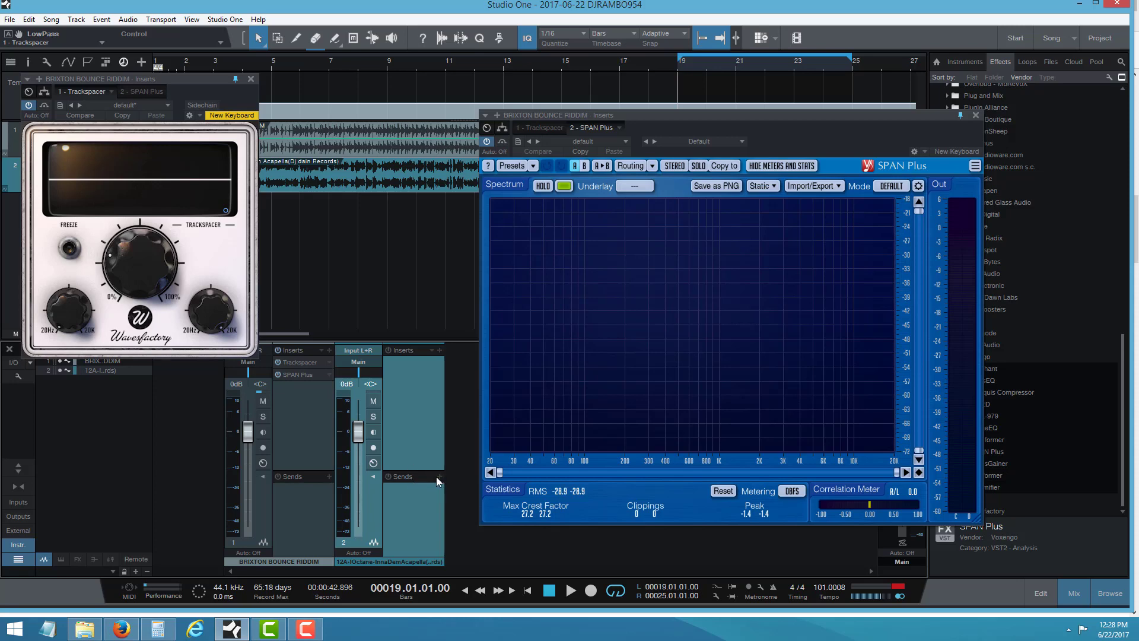
pyautogui.click(439, 476)
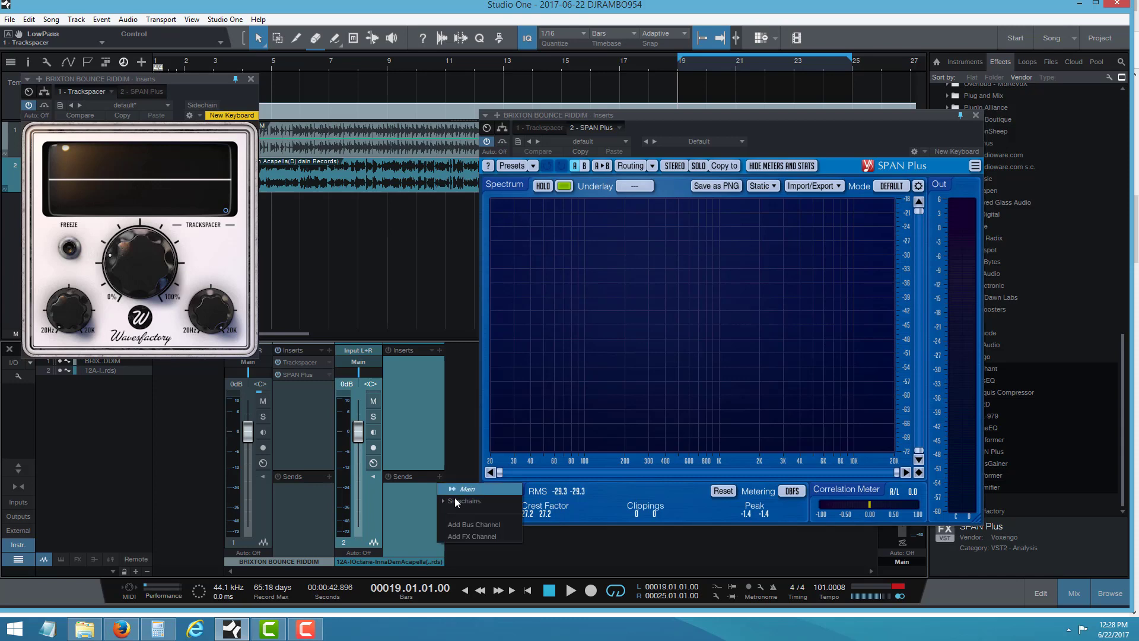
pyautogui.moveTo(469, 503)
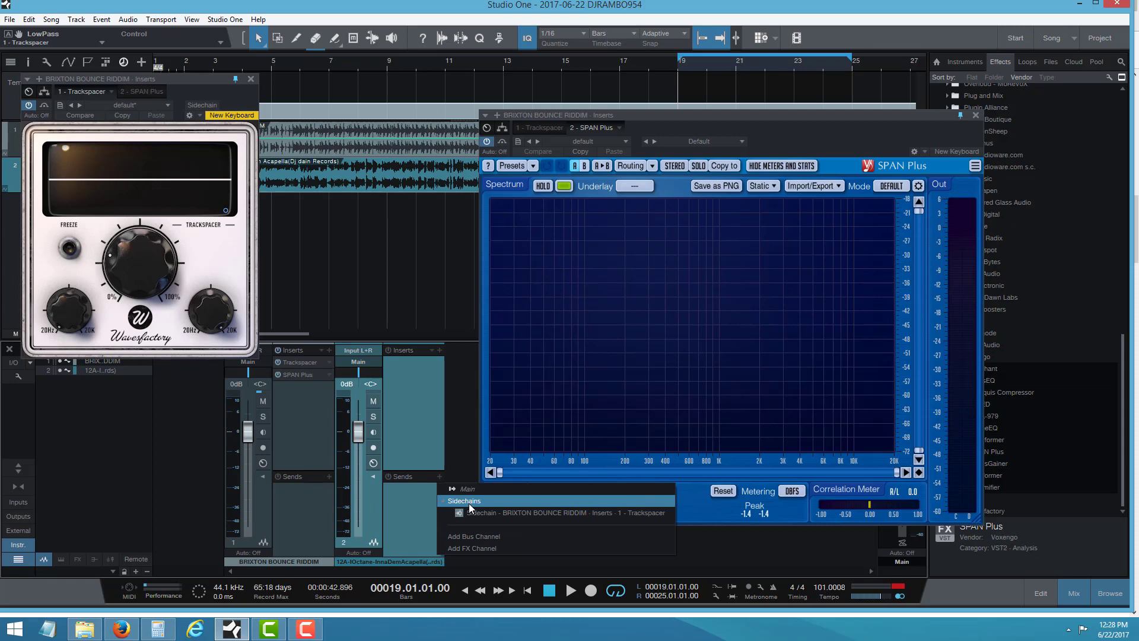
pyautogui.click(501, 513)
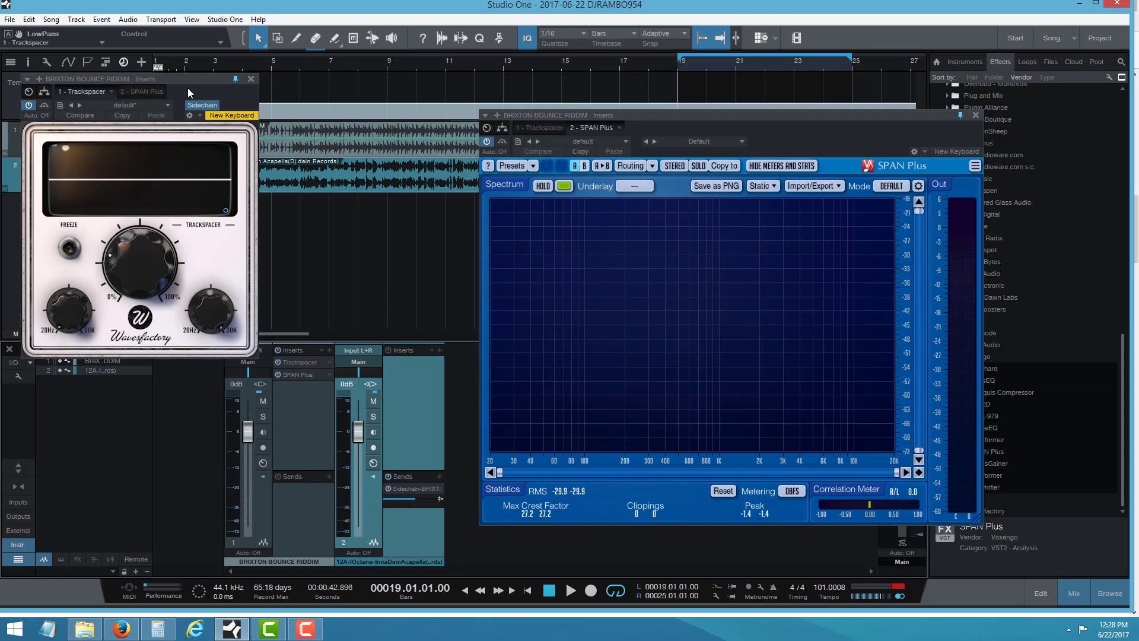
pyautogui.moveTo(188, 88); pyautogui.dragTo(318, 244)
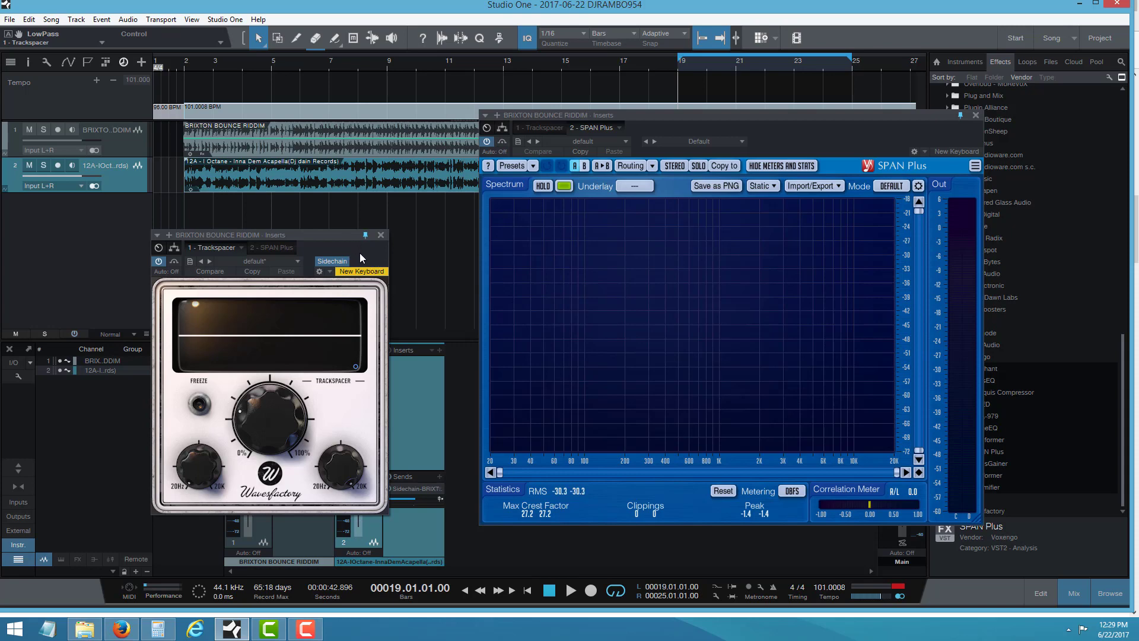
pyautogui.moveTo(359, 253); pyautogui.dragTo(276, 173)
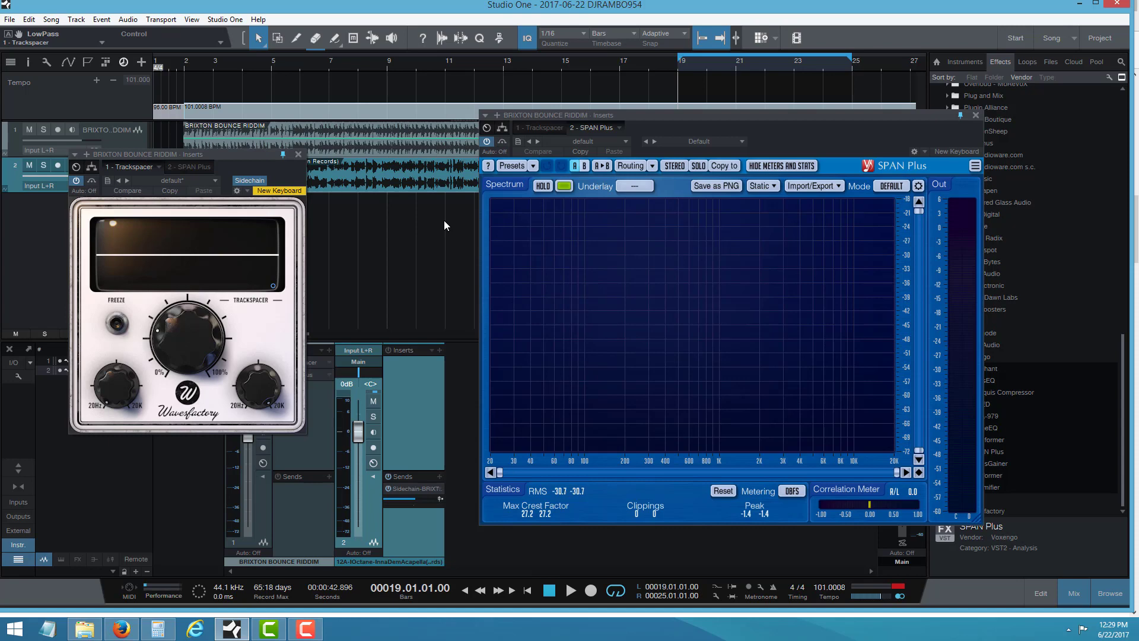
# Play the loop, close the SPAN Plus window, and turn on Freeze in Trackspacer before stopping playback.
pyautogui.click(571, 590)
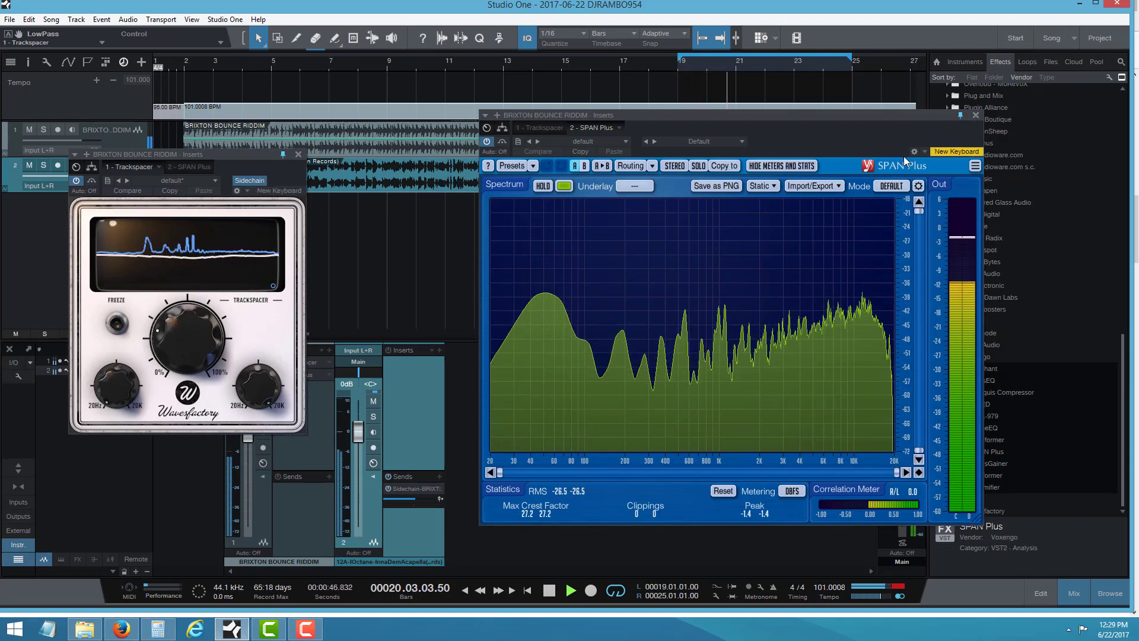
pyautogui.click(974, 115)
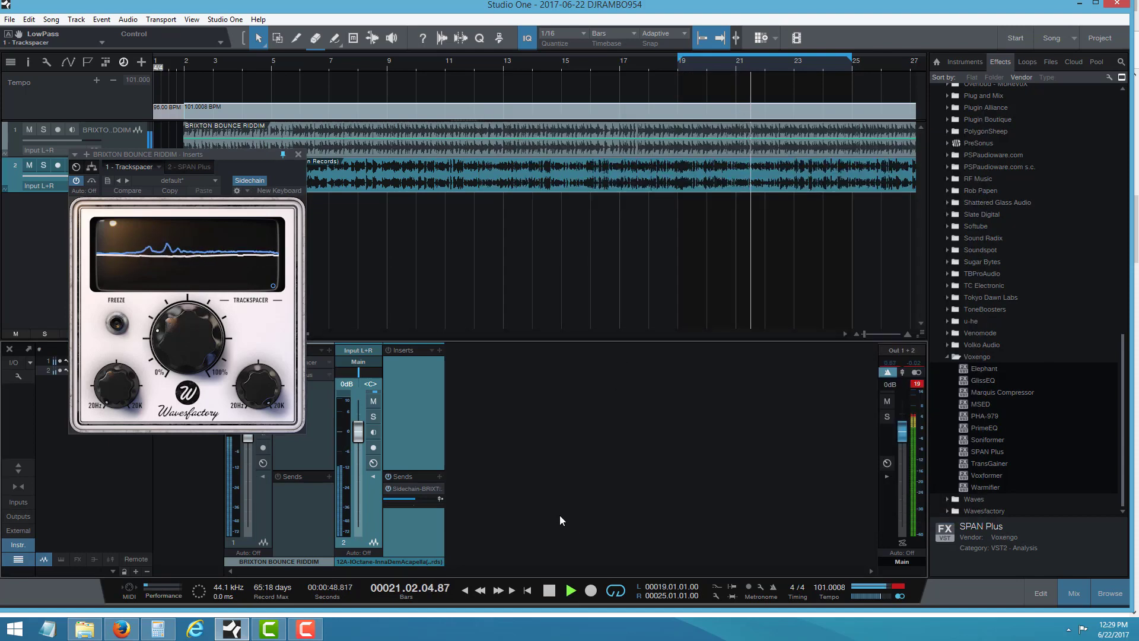
pyautogui.click(273, 287)
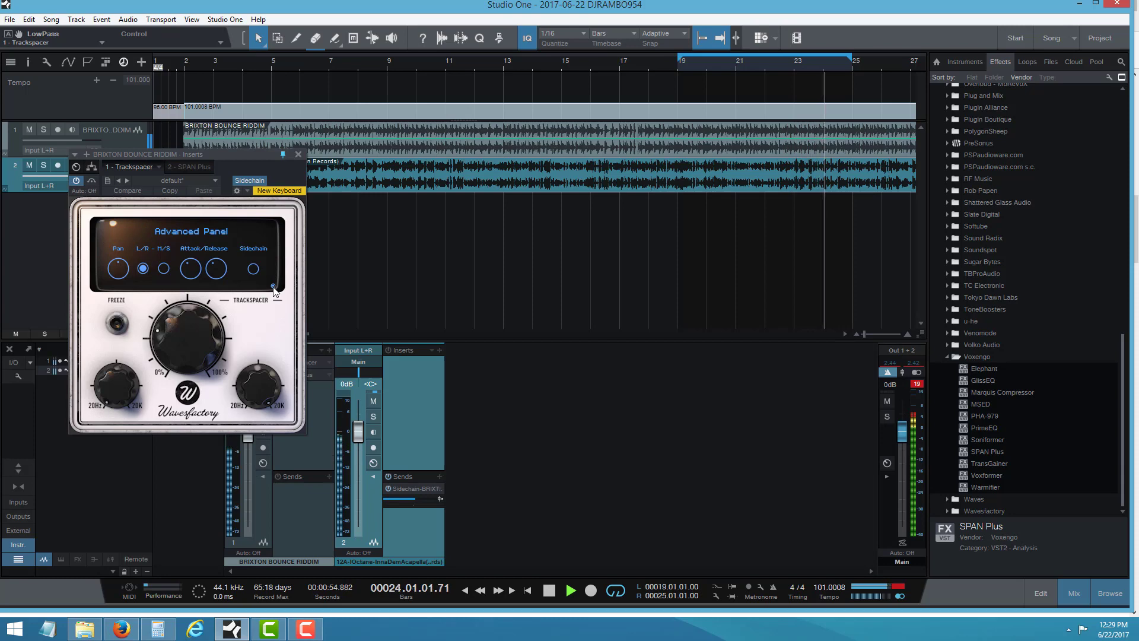
pyautogui.click(273, 287)
pyautogui.click(117, 323)
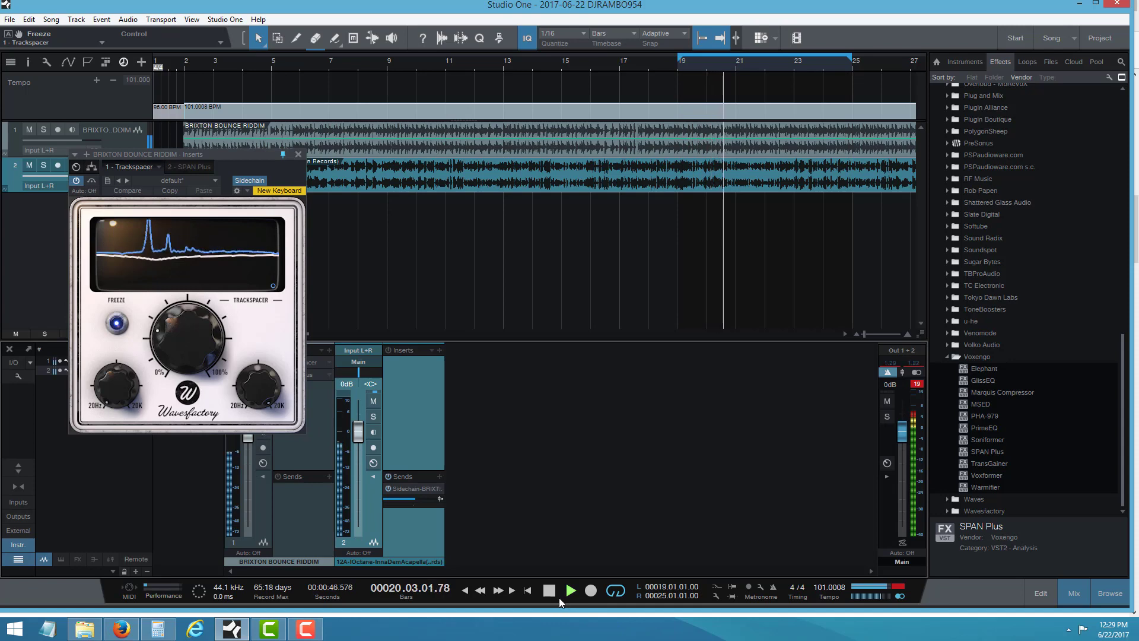
pyautogui.press('space')
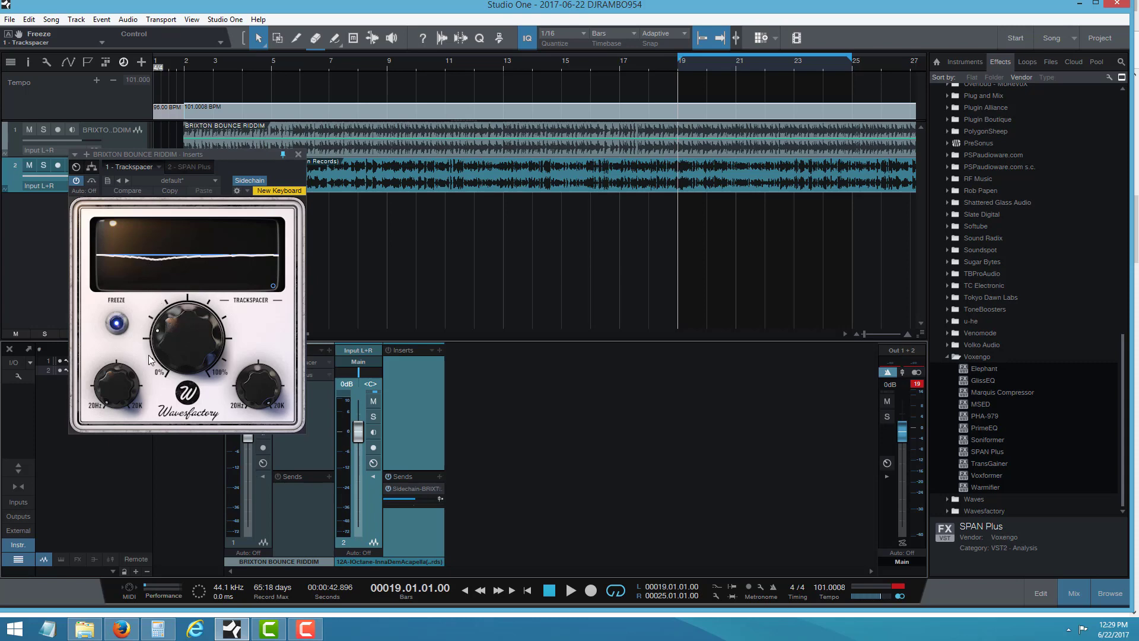
# Adjust Trackspacer's low-pass and high-pass filter knobs with playback stopped.
pyautogui.moveTo(115, 400)
pyautogui.moveTo(108, 397); pyautogui.dragTo(119, 376)
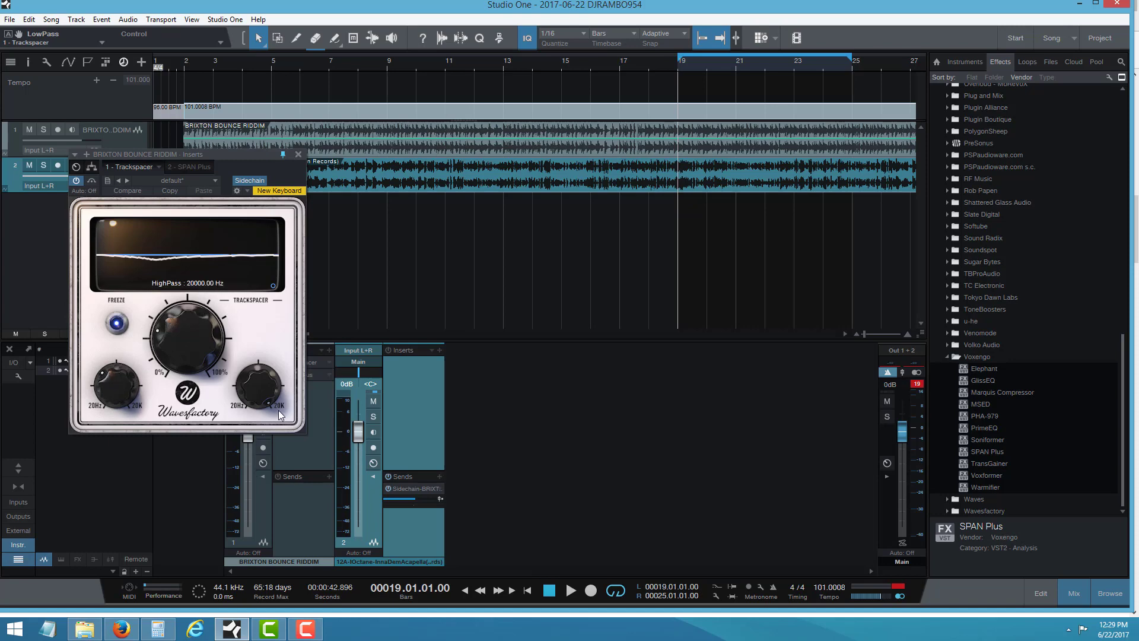
pyautogui.click(254, 380)
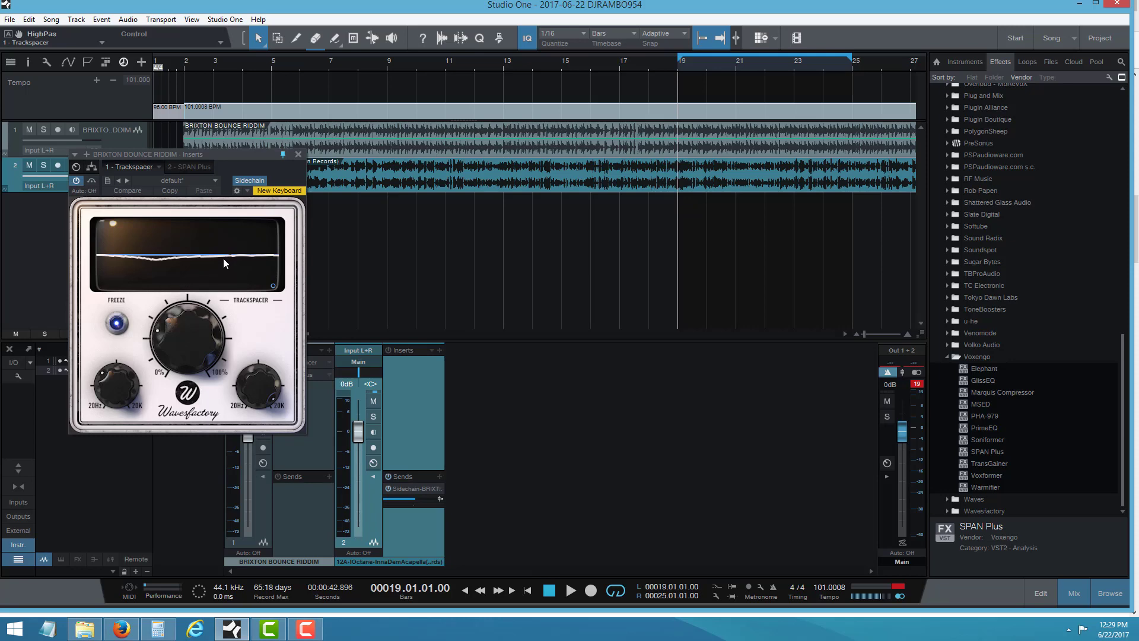
pyautogui.moveTo(253, 364); pyautogui.dragTo(254, 400)
# Lower the Trackspacer ratio to 0%, play the loop while raising the ratio by ear, and stop playback.
pyautogui.moveTo(166, 336); pyautogui.dragTo(163, 346)
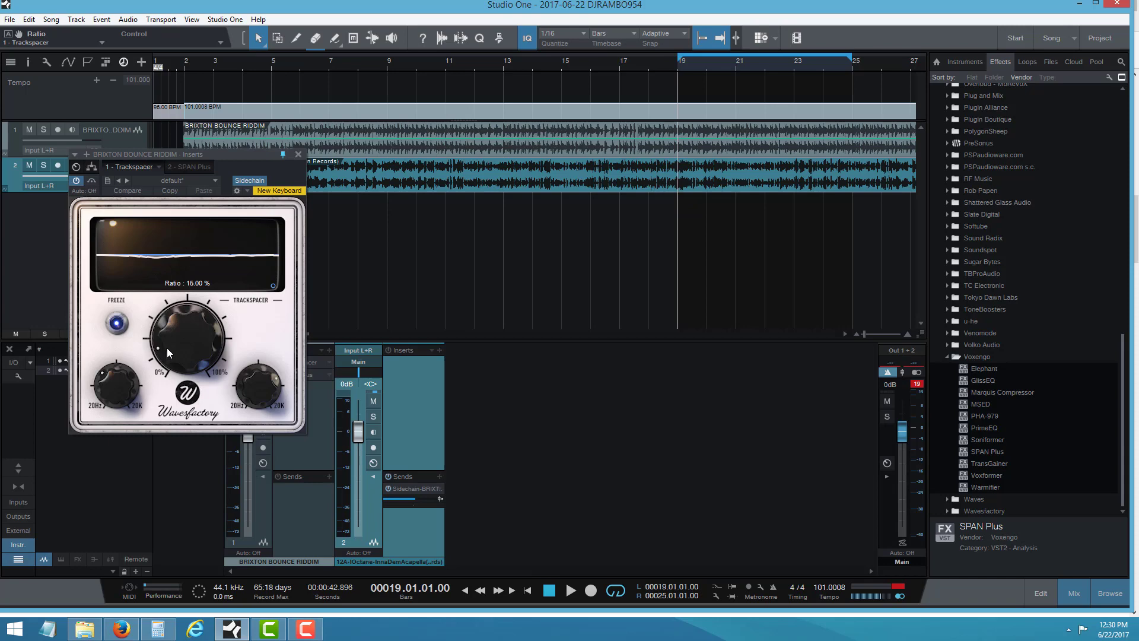
pyautogui.scroll(1, 166, 348)
pyautogui.scroll(-2, 169, 350)
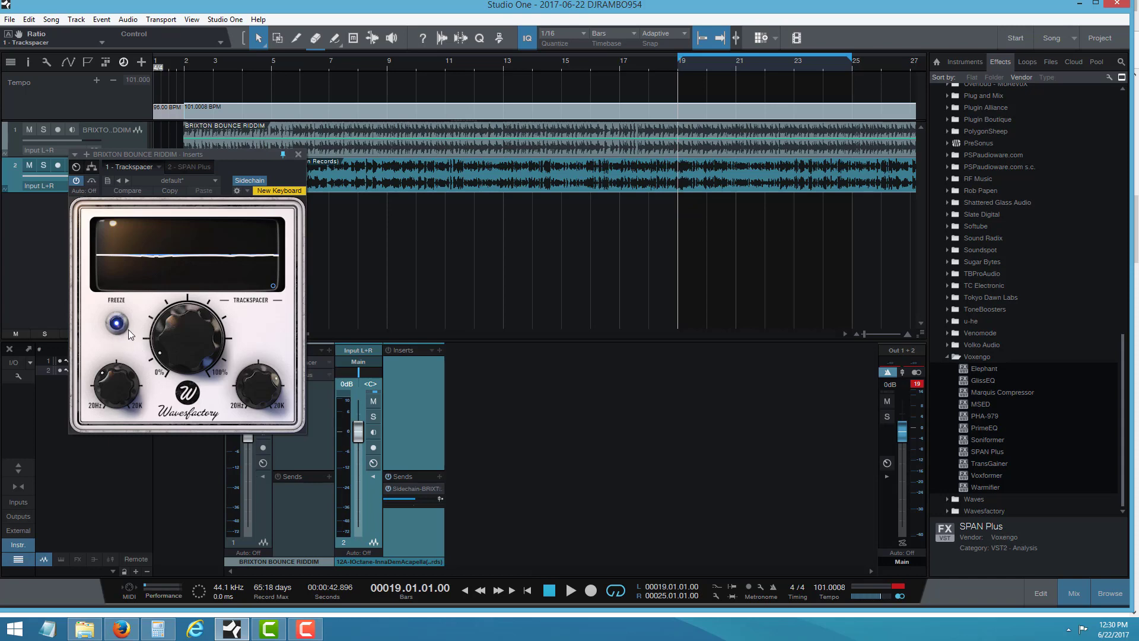
pyautogui.moveTo(162, 332); pyautogui.dragTo(163, 350)
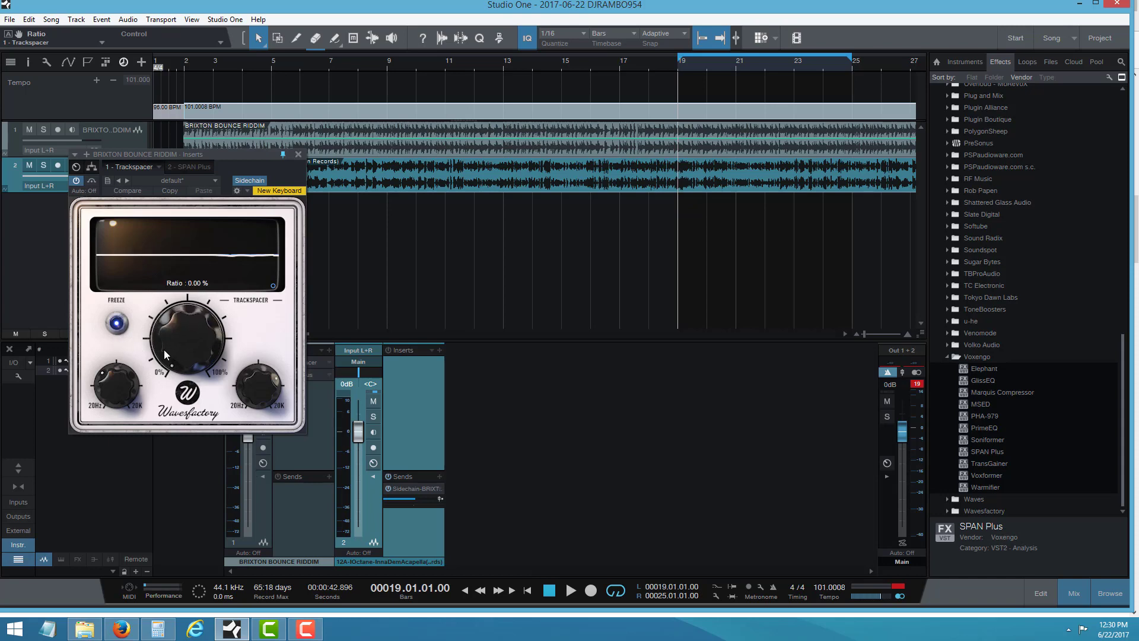
pyautogui.click(571, 589)
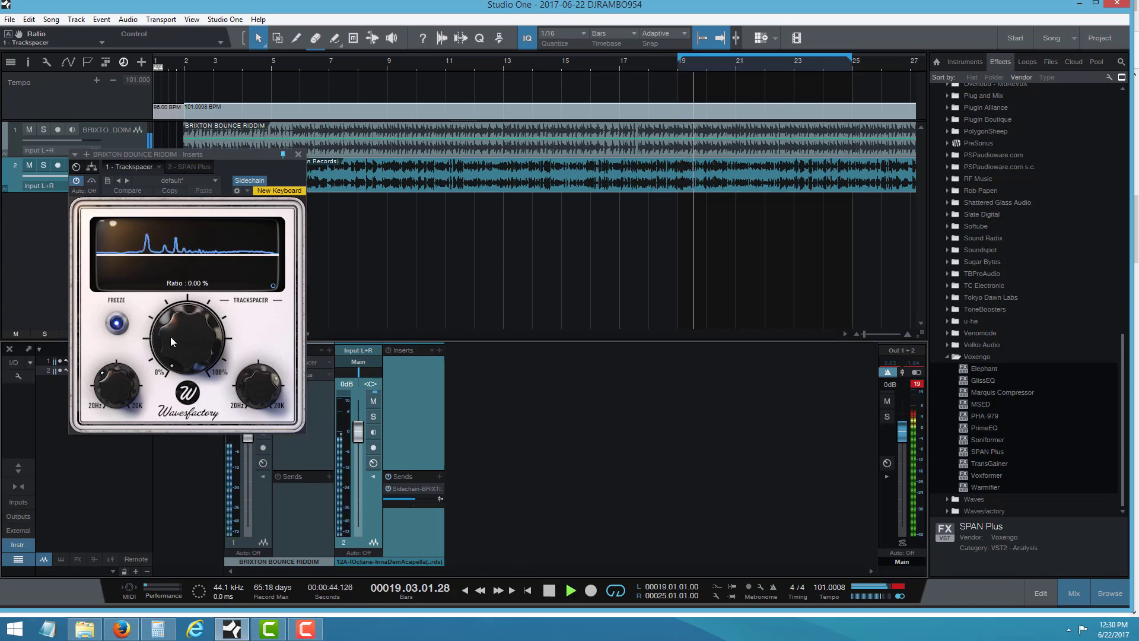
pyautogui.moveTo(171, 342)
pyautogui.mouseDown()
pyautogui.moveTo(173, 308)
pyautogui.moveTo(165, 325)
pyautogui.mouseUp()
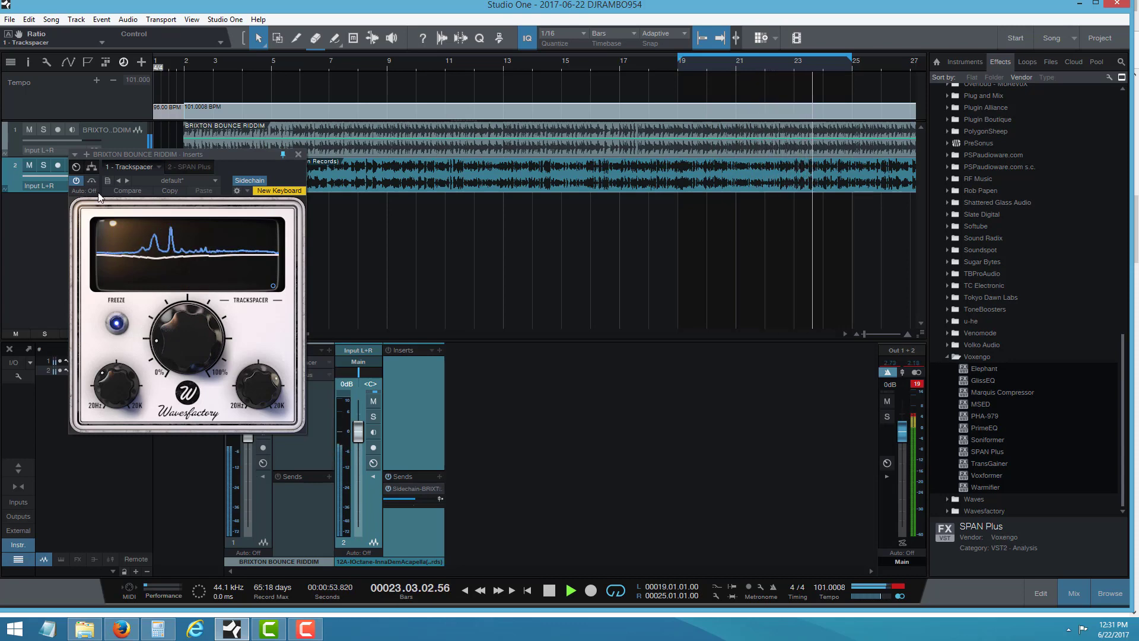
pyautogui.click(553, 592)
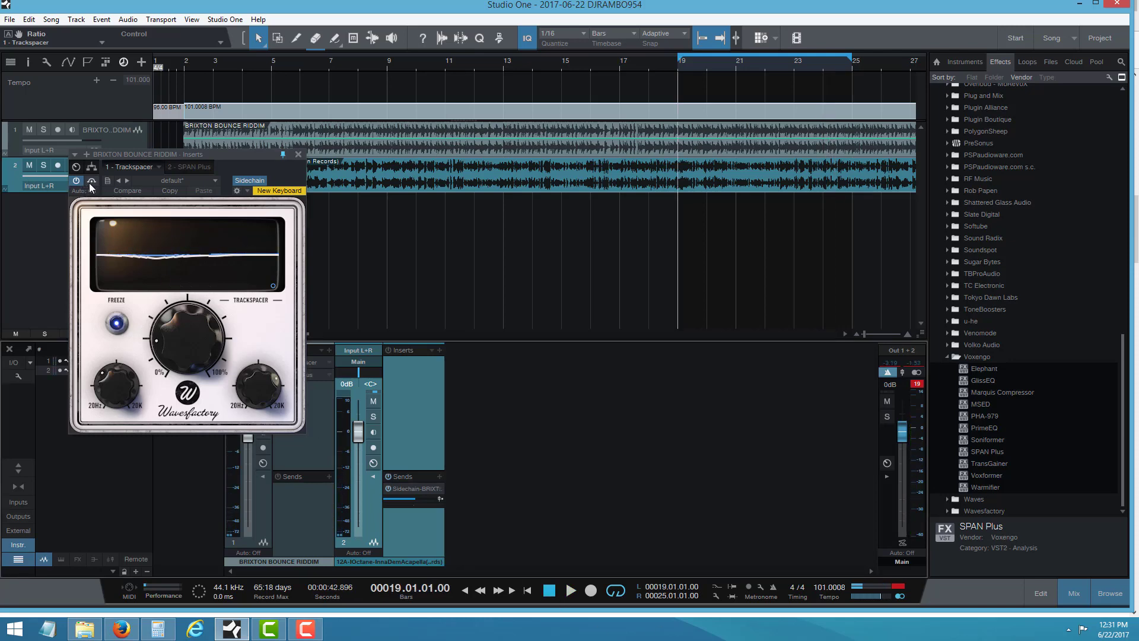
# Compare the mix with Trackspacer bypassed and active by playing the loop in each state.
pyautogui.click(91, 182)
pyautogui.click(570, 594)
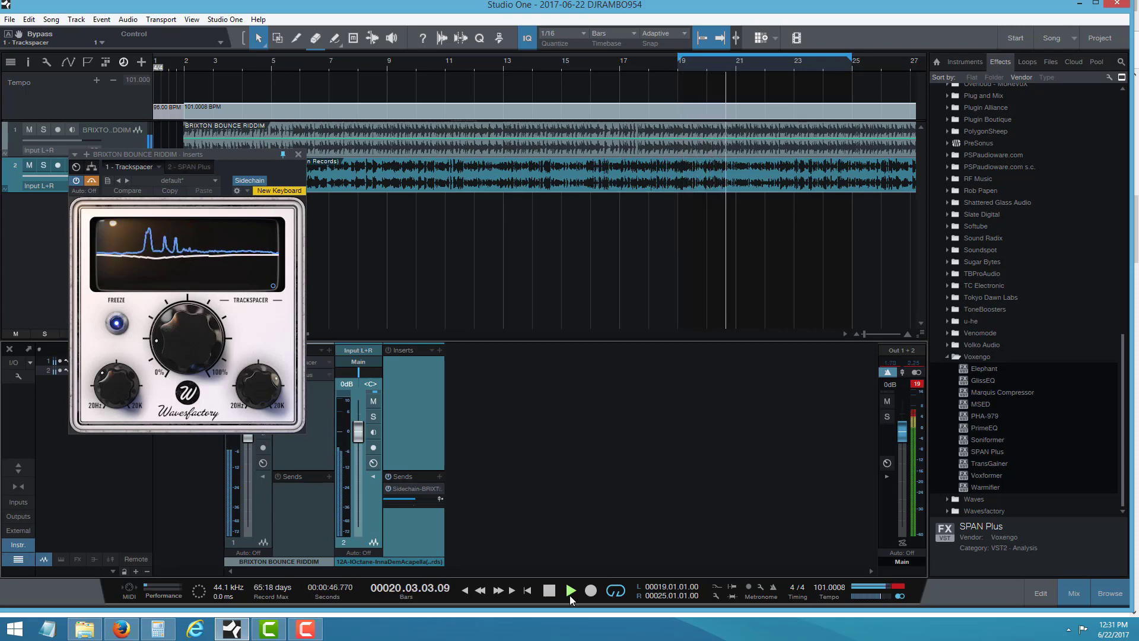
pyautogui.press('space')
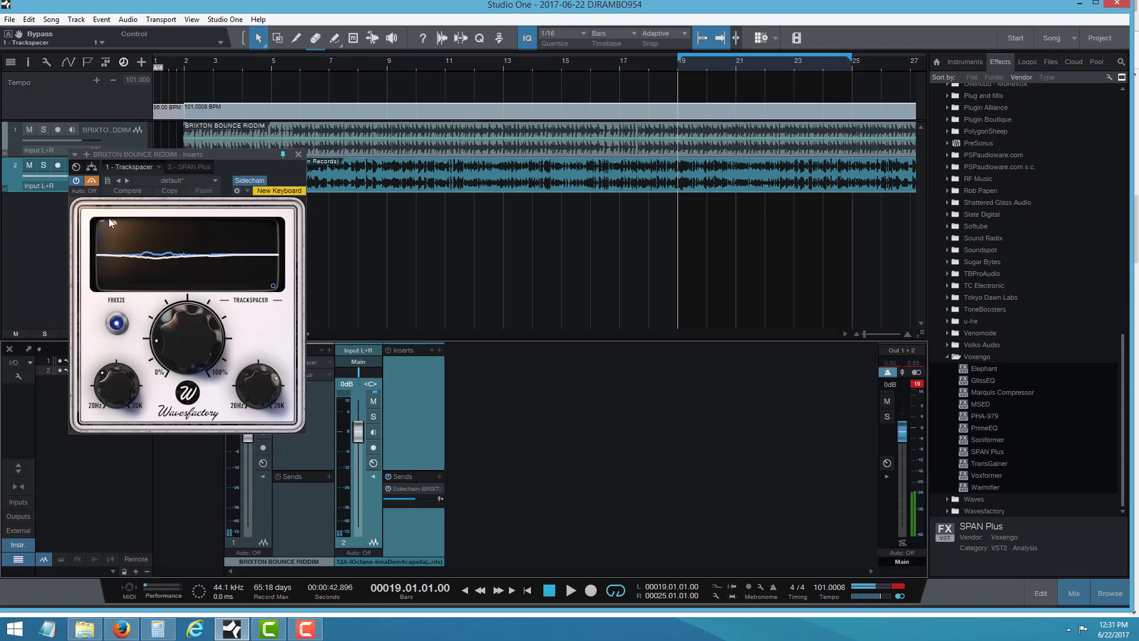
pyautogui.click(93, 183)
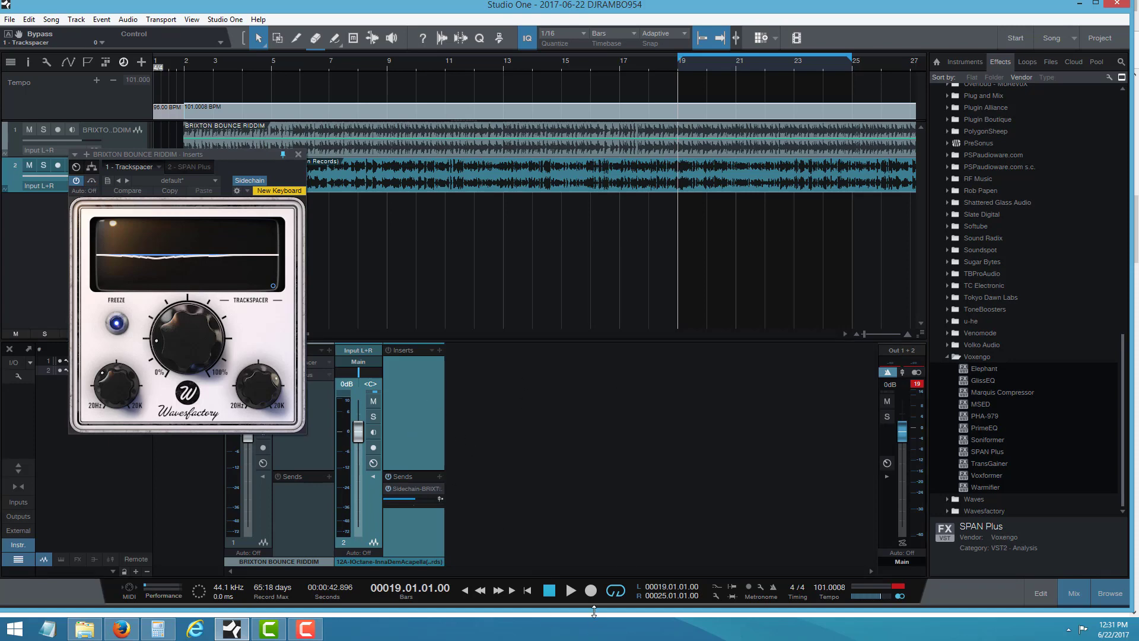
pyautogui.click(571, 591)
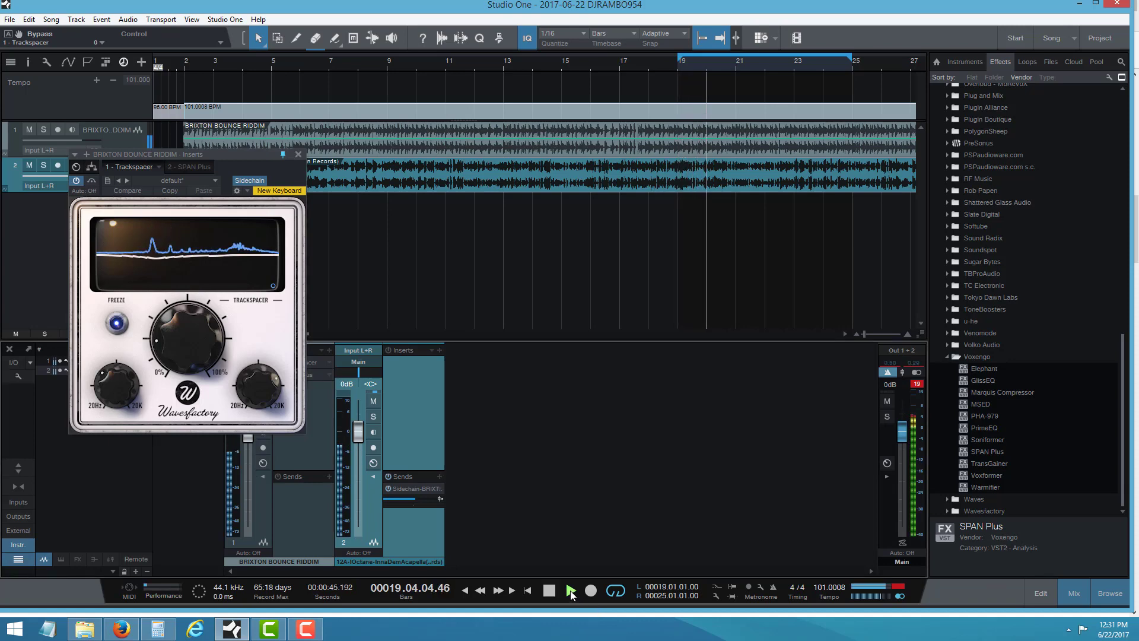
pyautogui.click(548, 590)
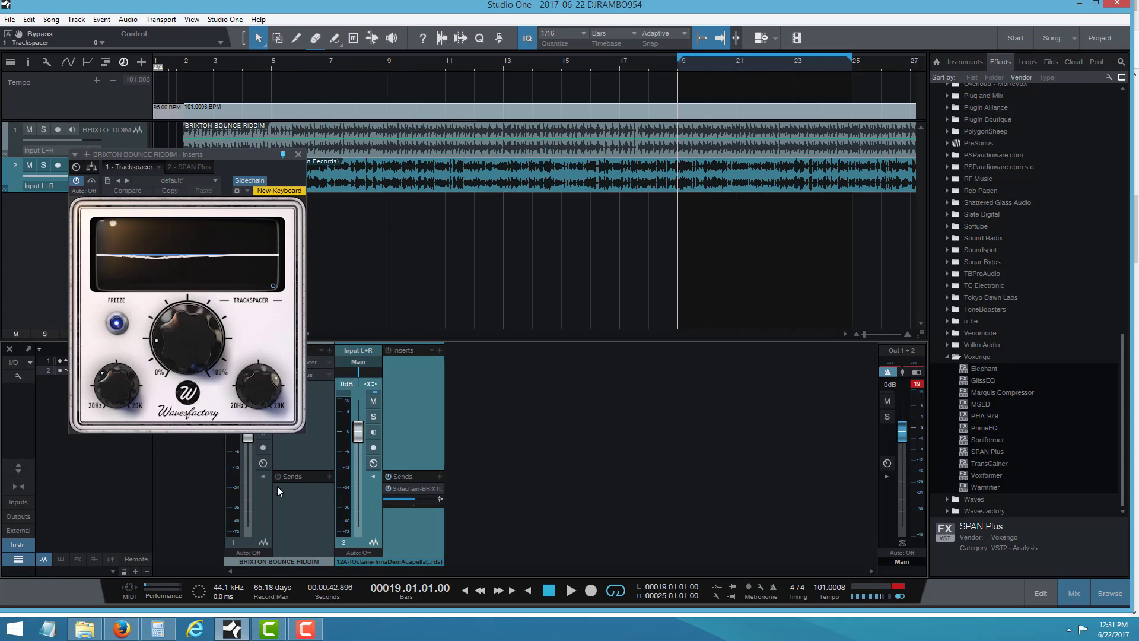
# During loop playback, set the Trackspacer ratio to 18% and its high-pass filter to 3328 Hz, and stop playback.
pyautogui.click(571, 590)
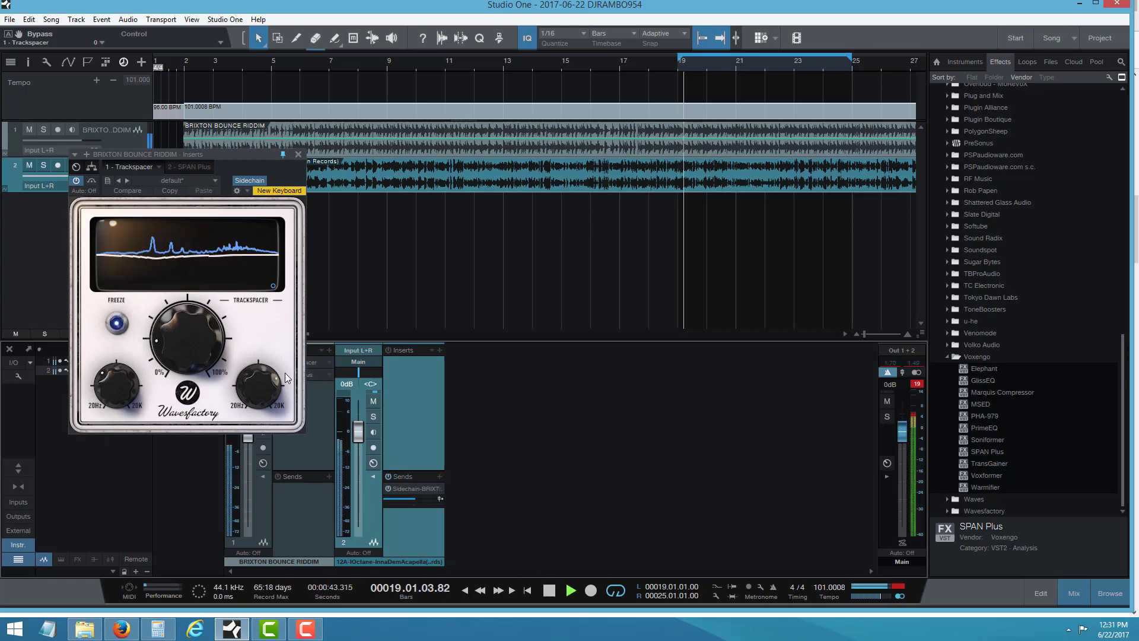
pyautogui.moveTo(181, 325)
pyautogui.moveTo(182, 325)
pyautogui.mouseDown()
pyautogui.moveTo(189, 277)
pyautogui.moveTo(172, 329)
pyautogui.mouseUp()
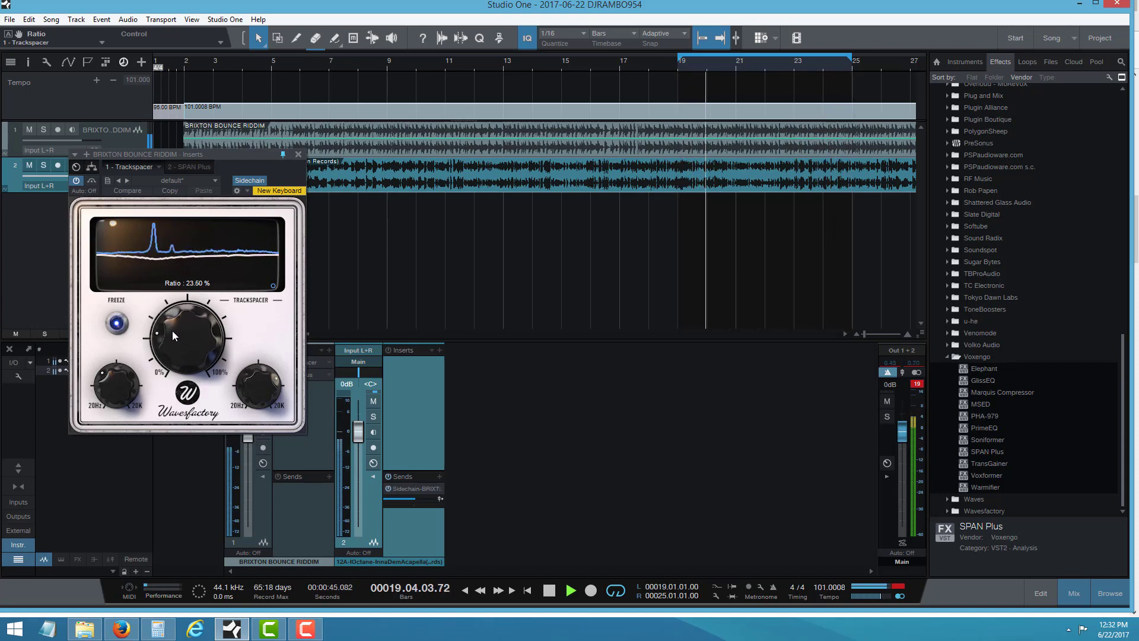
pyautogui.moveTo(172, 330); pyautogui.dragTo(169, 340)
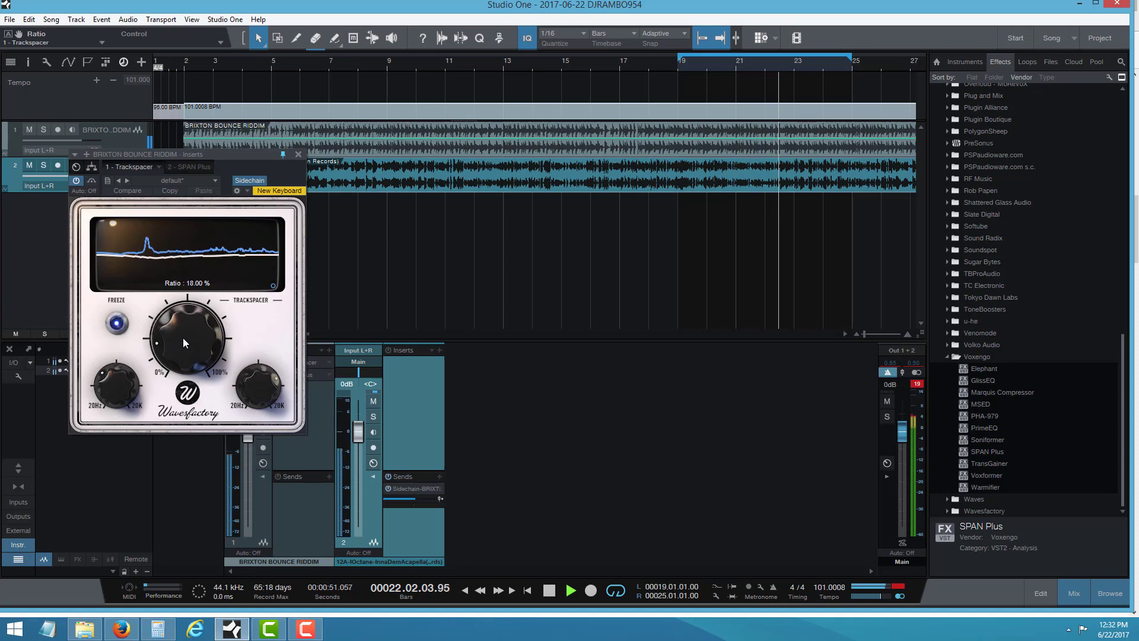
pyautogui.moveTo(261, 393); pyautogui.dragTo(260, 375)
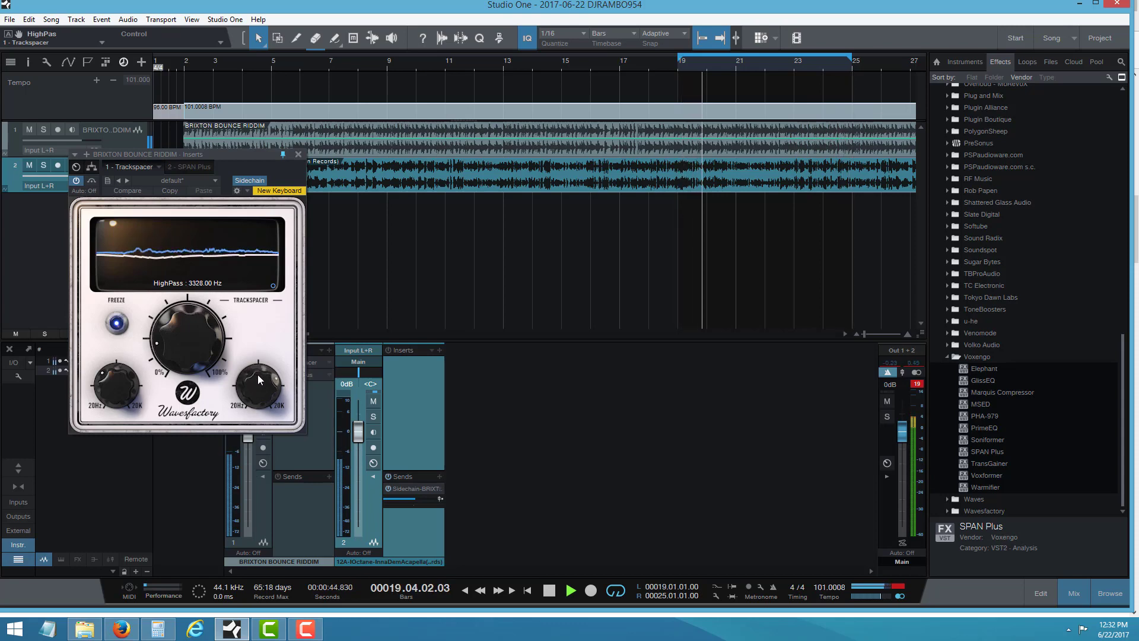
pyautogui.press('space')
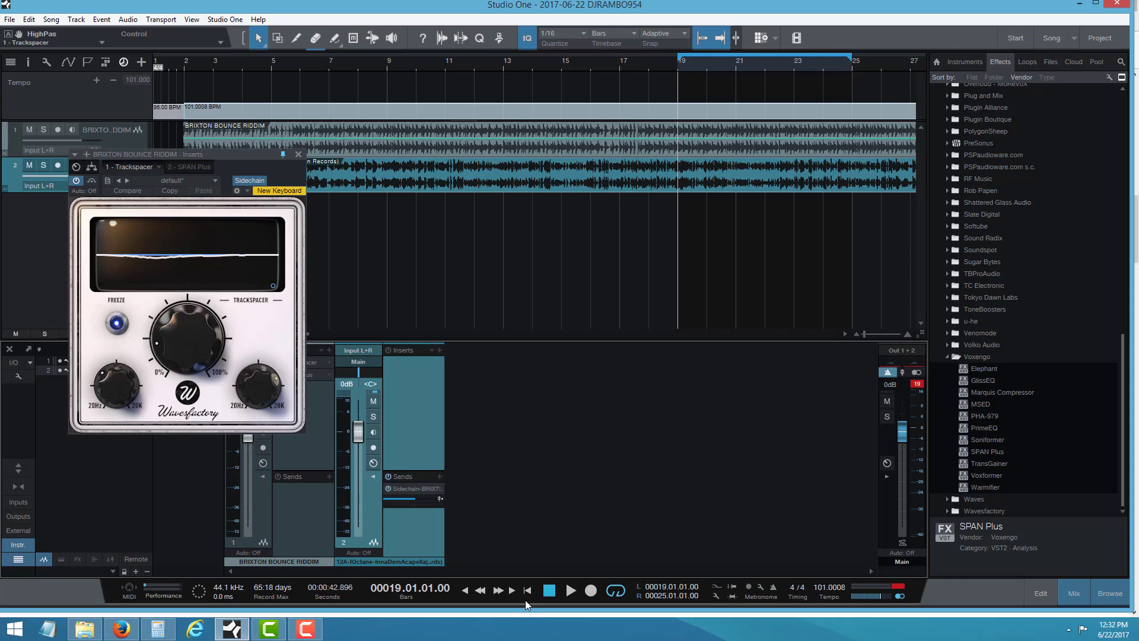
# Adjust the attack and release knobs in Trackspacer's Advanced Panel and return to the spectrum display.
pyautogui.click(274, 286)
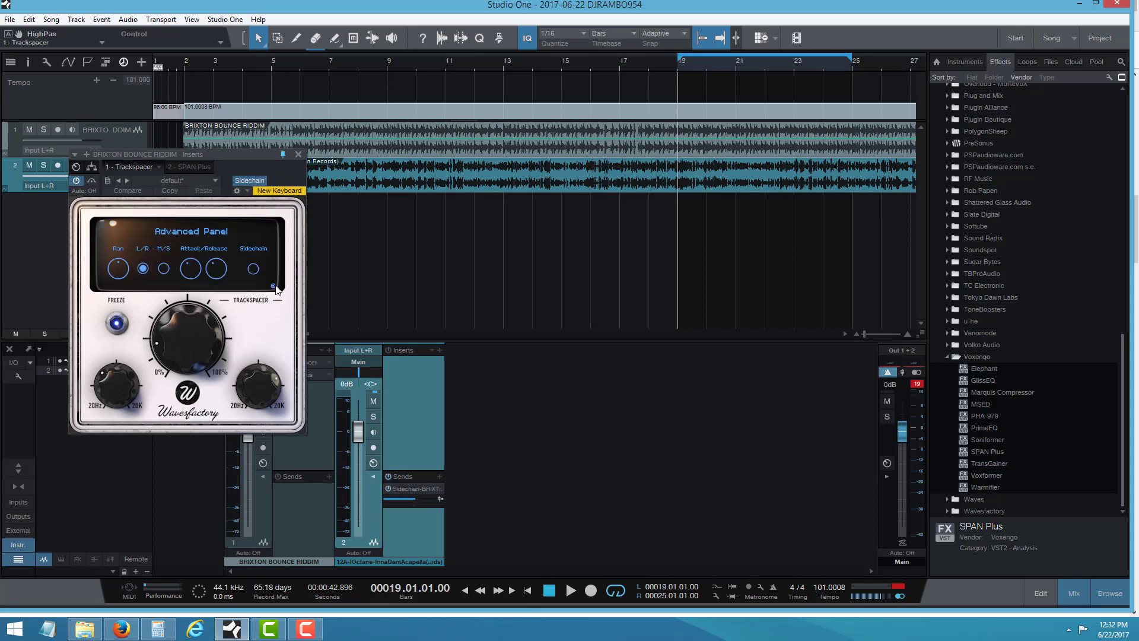
pyautogui.click(190, 274)
pyautogui.moveTo(184, 275); pyautogui.dragTo(188, 292)
pyautogui.moveTo(192, 270)
pyautogui.moveTo(214, 276); pyautogui.dragTo(218, 299)
pyautogui.click(273, 288)
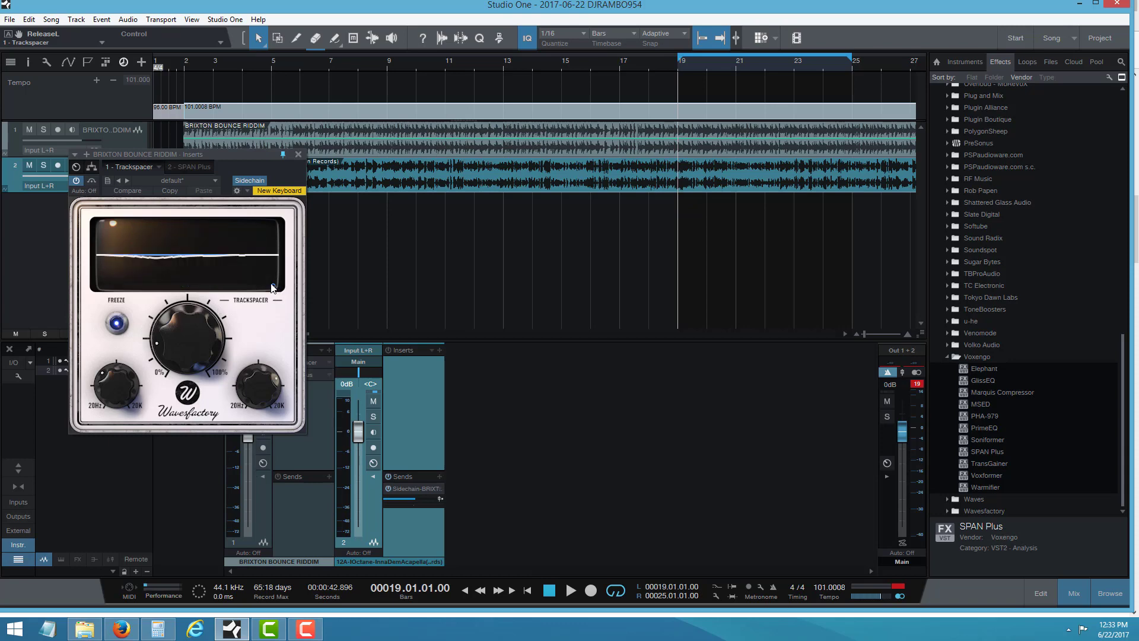
pyautogui.moveTo(191, 316)
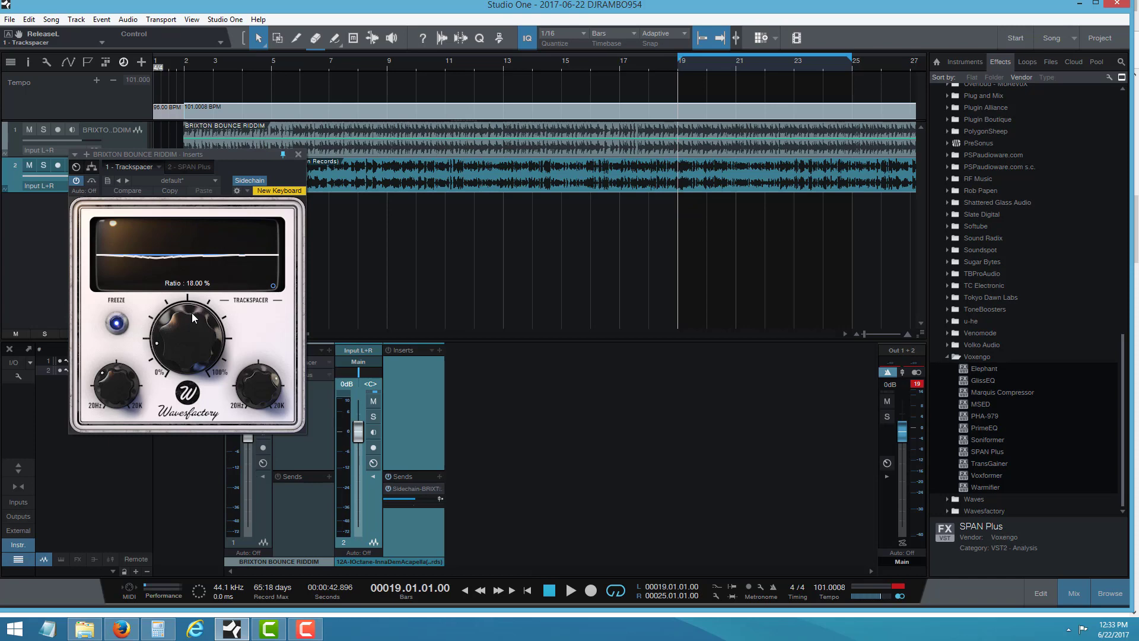